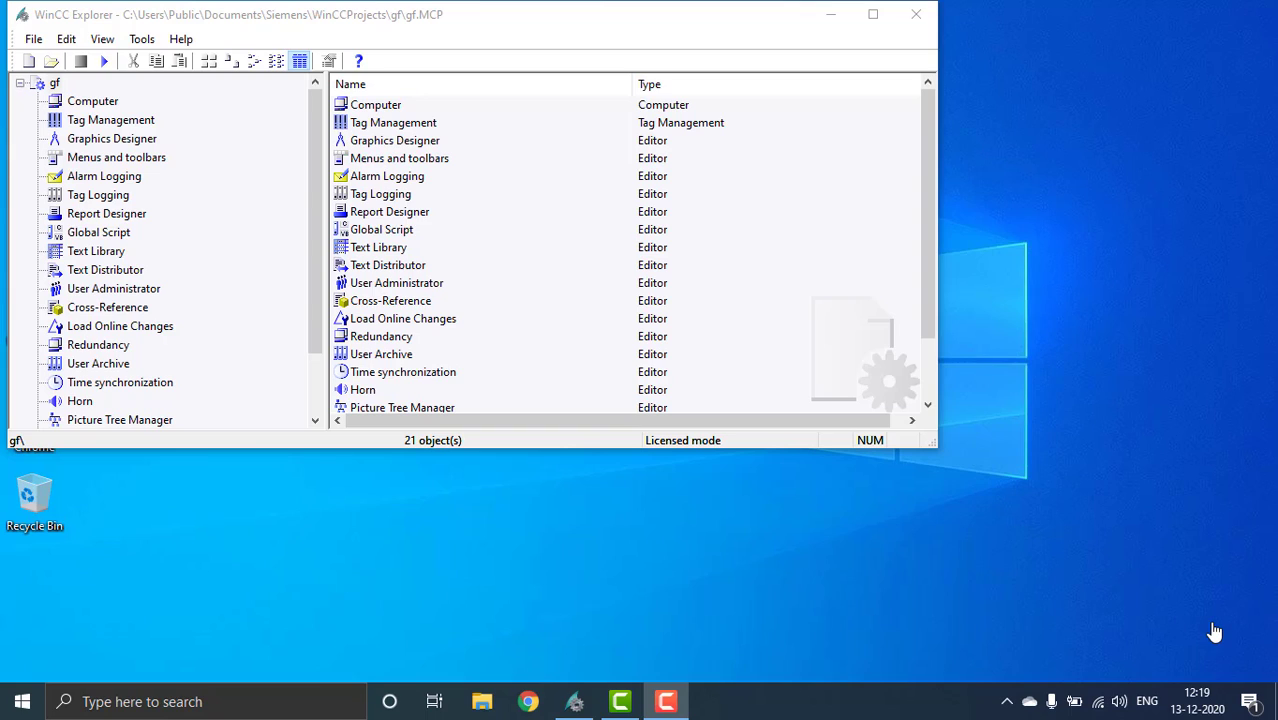
- Open Tag Management from the WinCC Explorer project tree
double_click(128, 121)
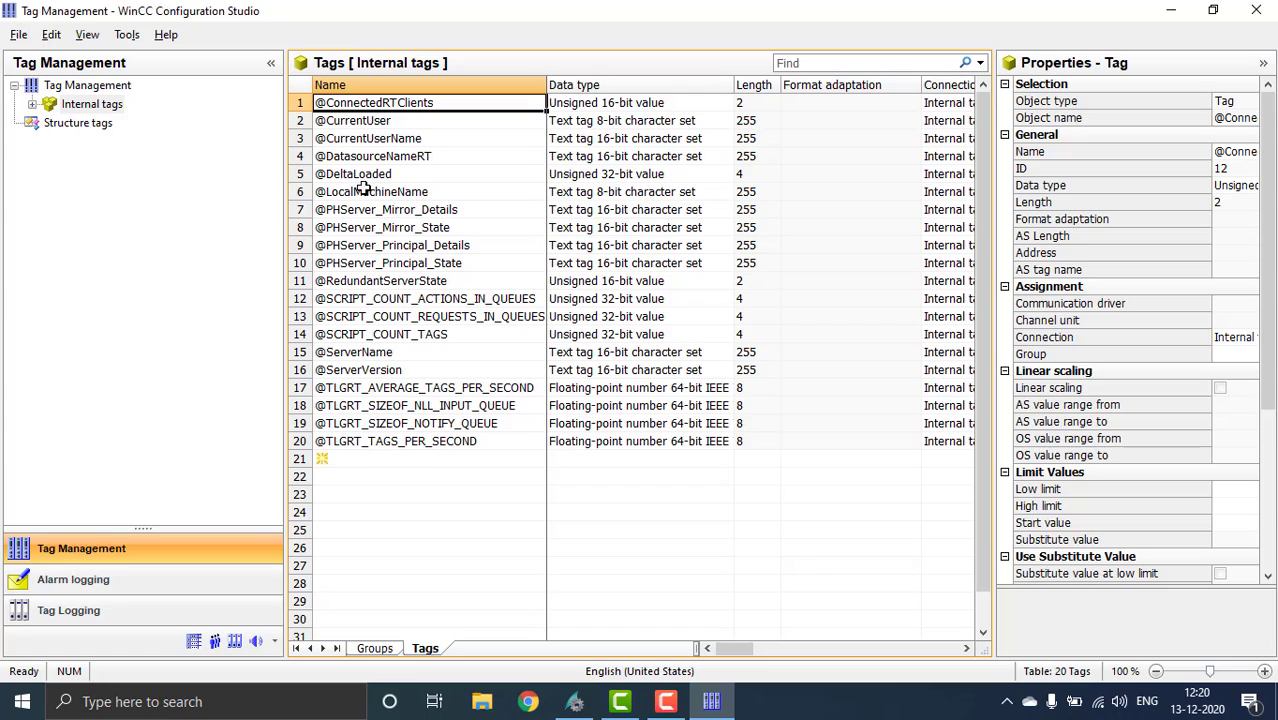
- Add internal tag 'a' in row 21, keeping the Unsigned 32-bit value data type
left_click(355, 461)
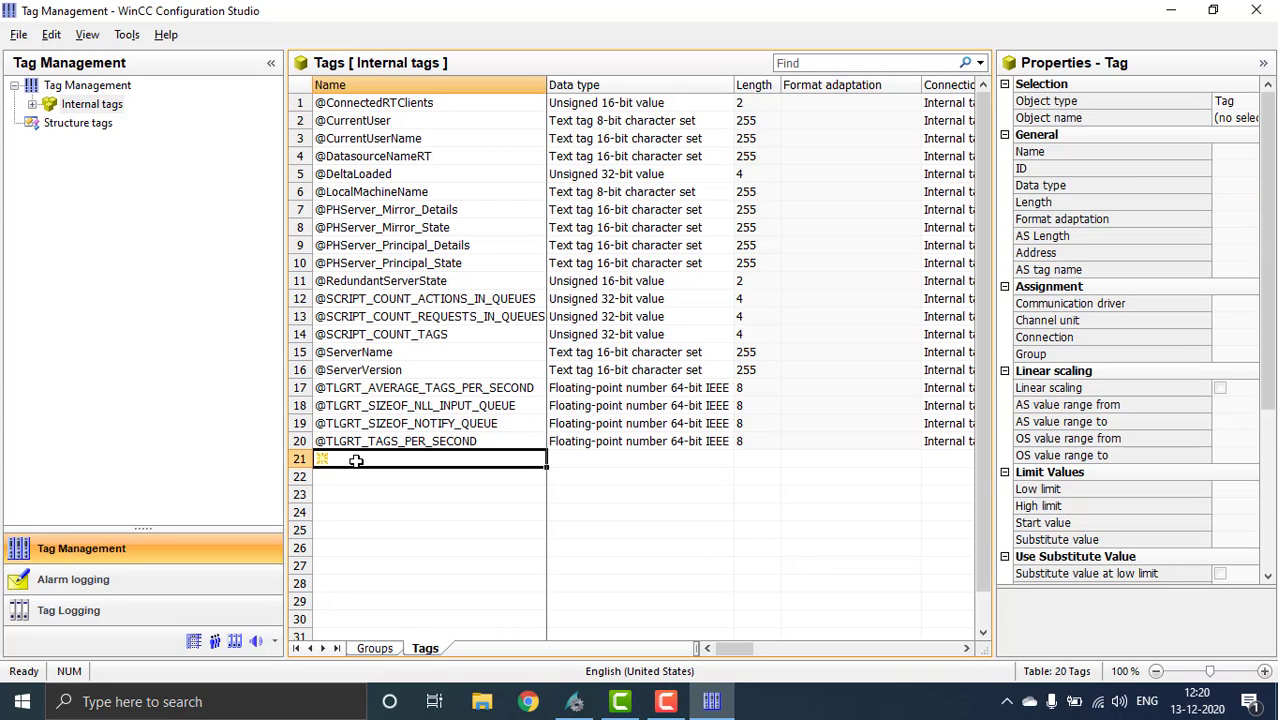
left_click(355, 460)
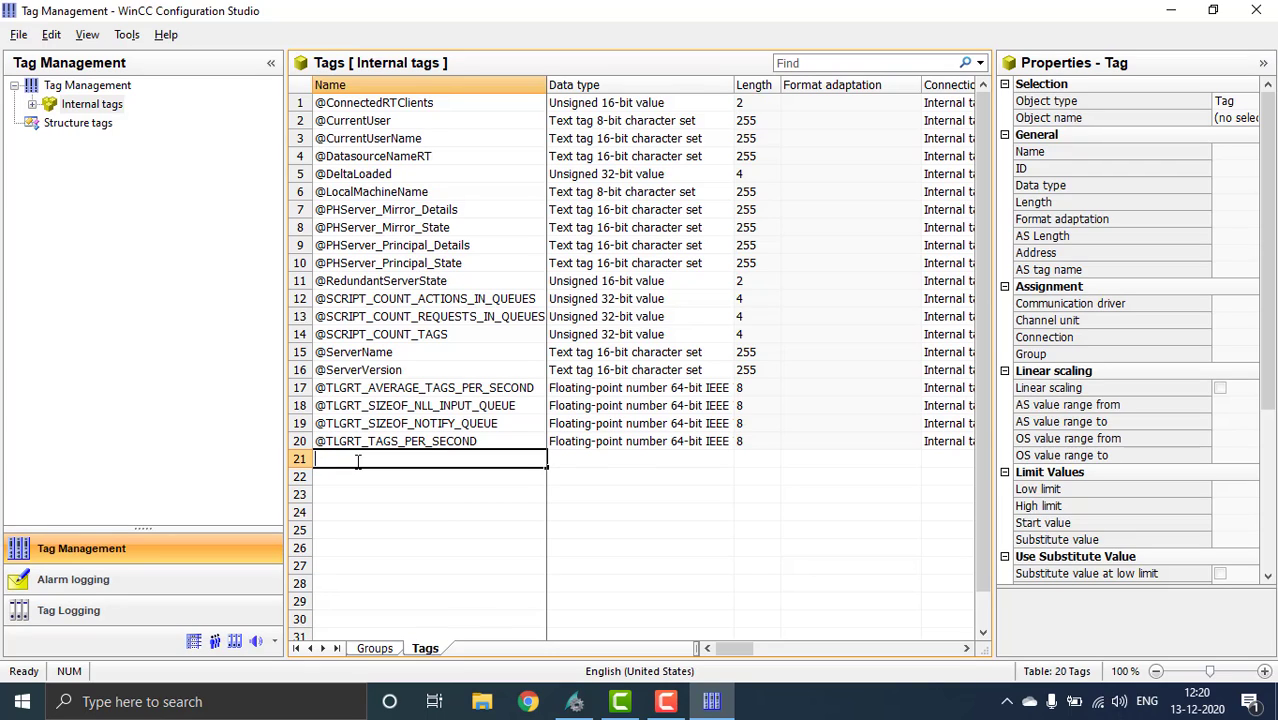
type("a")
left_click(622, 460)
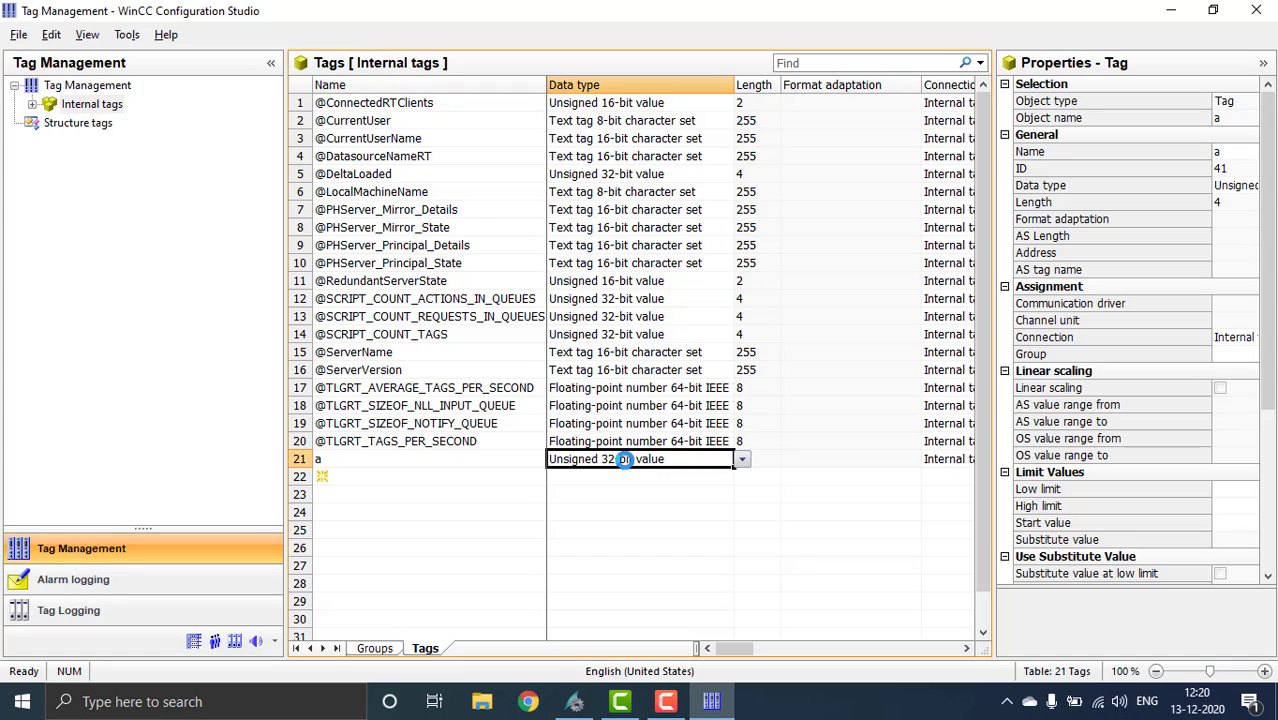
left_click(640, 461)
left_click(641, 459)
left_click(49, 600)
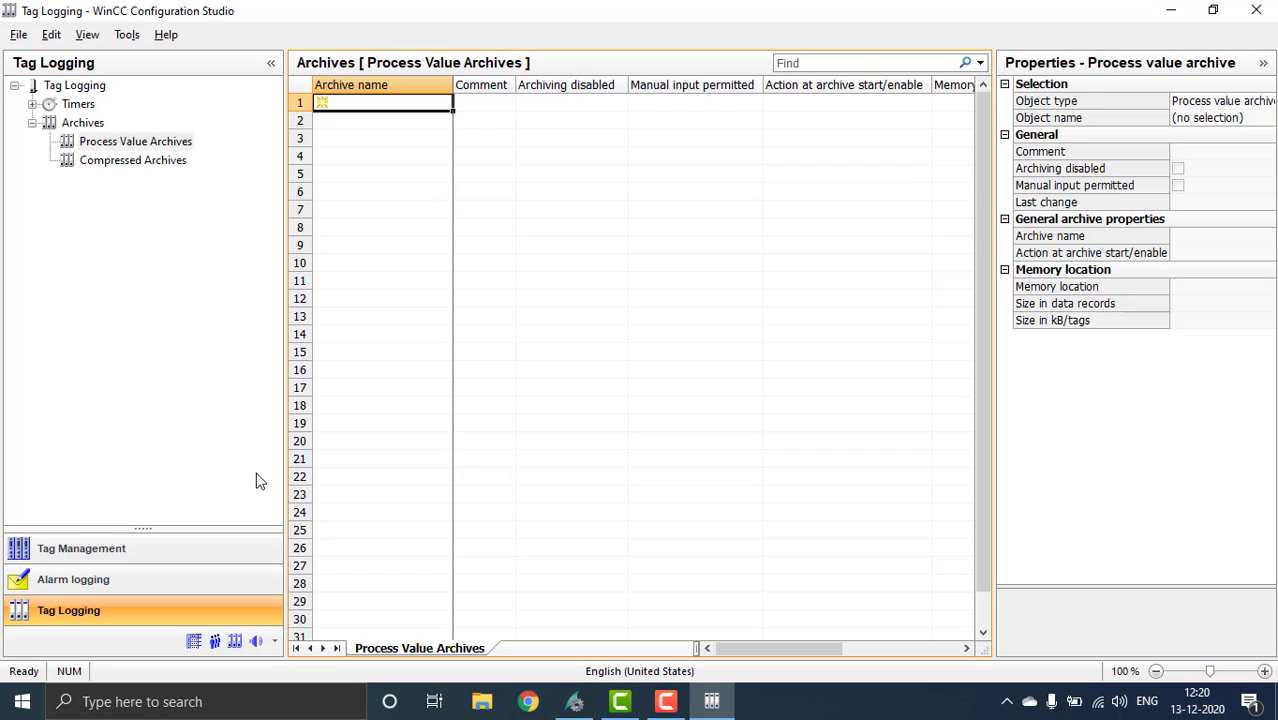
- Name a new process value archive 'arch1' in row 1 and select it in the tree
right_click(123, 140)
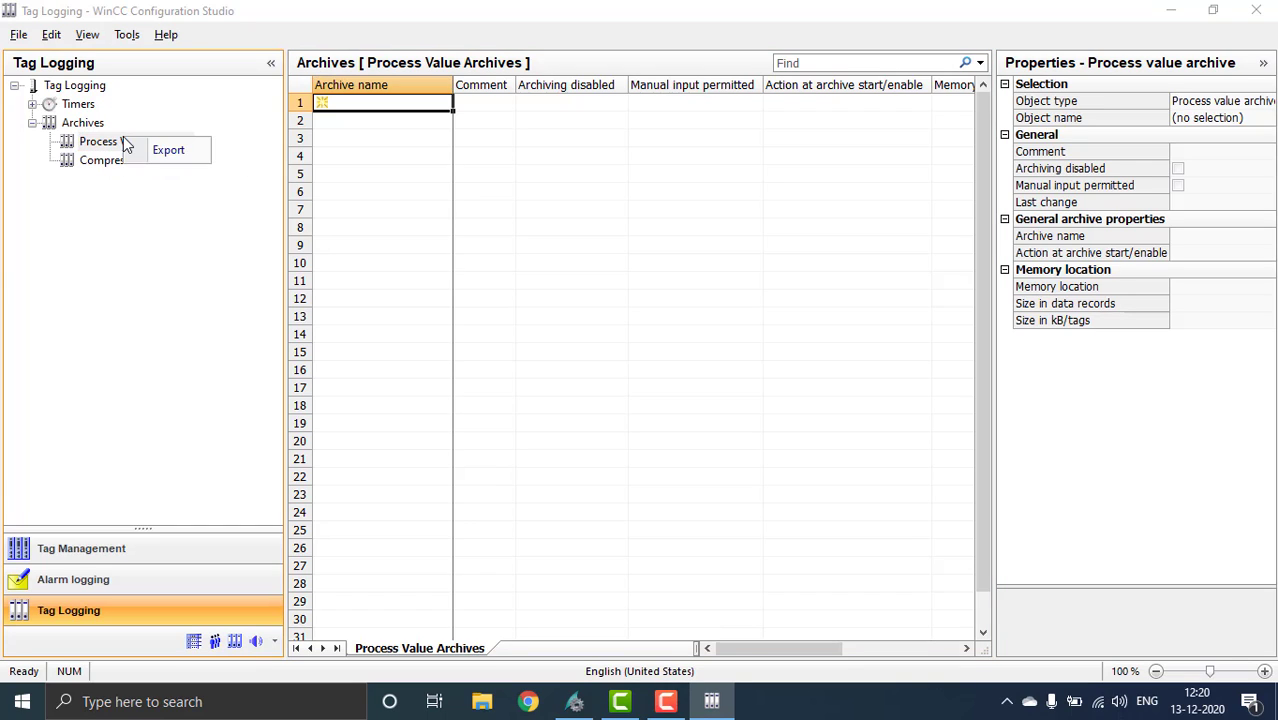
left_click(366, 104)
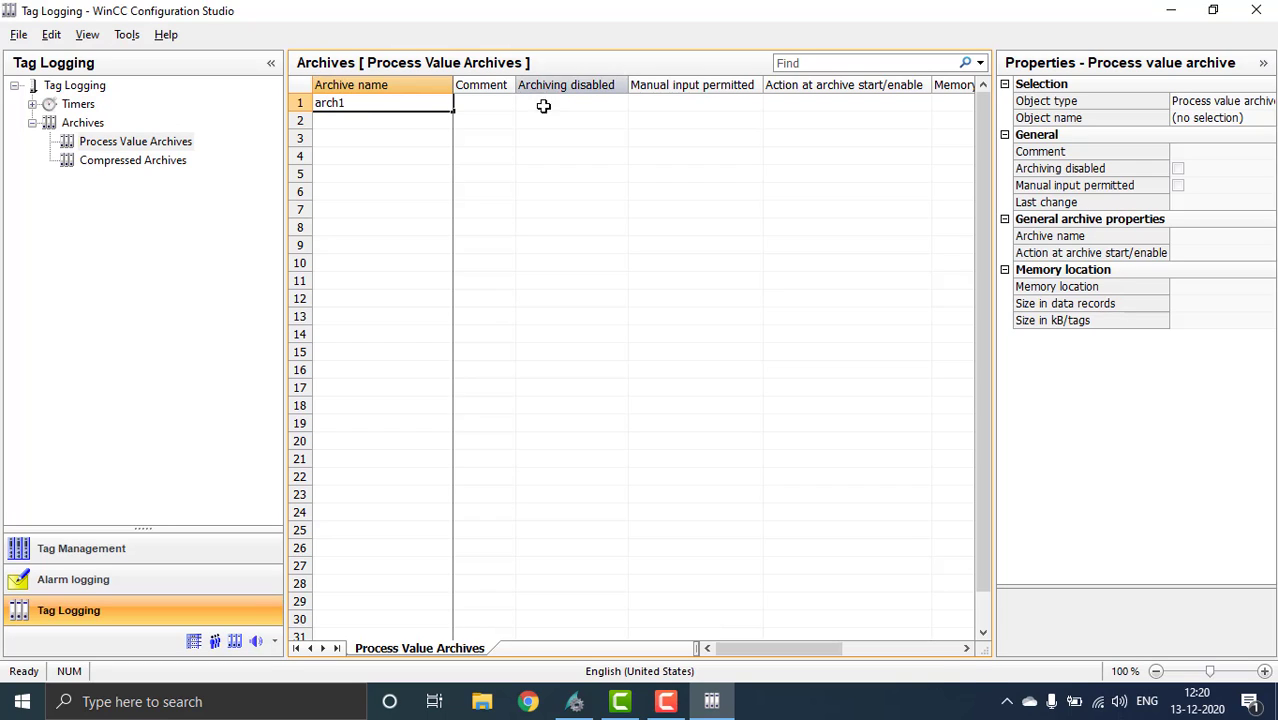
left_click(436, 173)
left_click(125, 141)
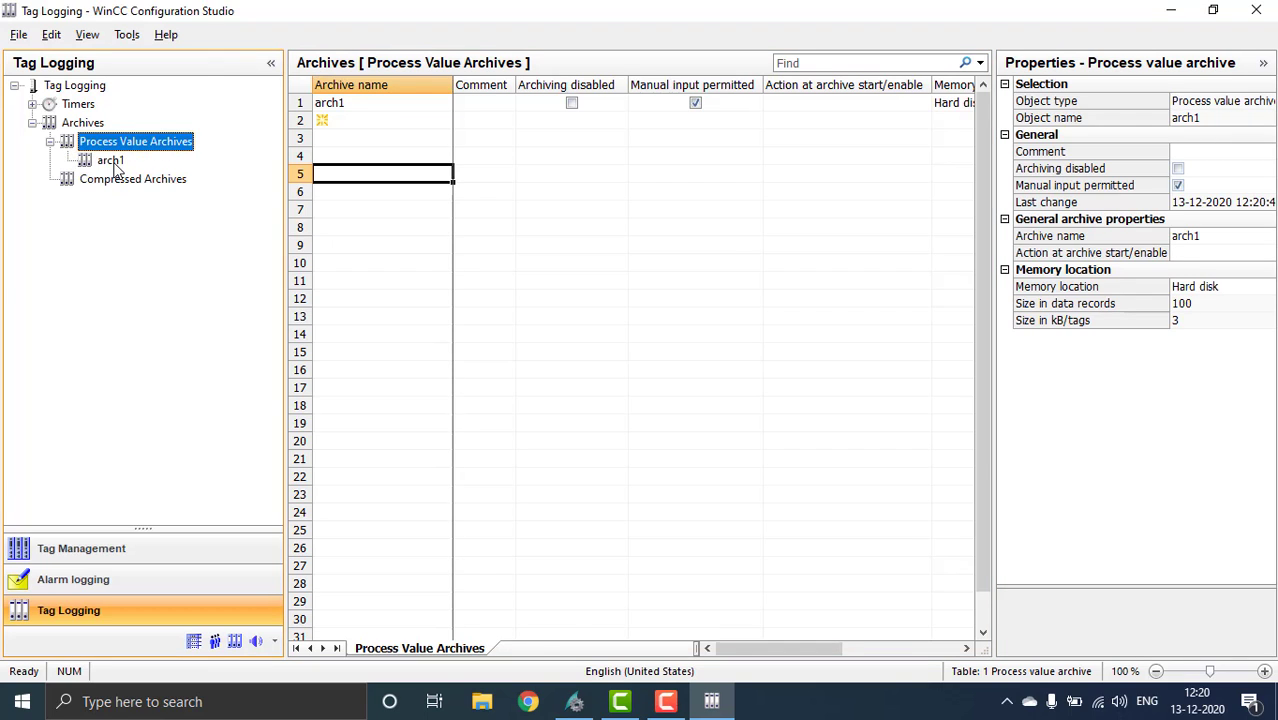
left_click(113, 163)
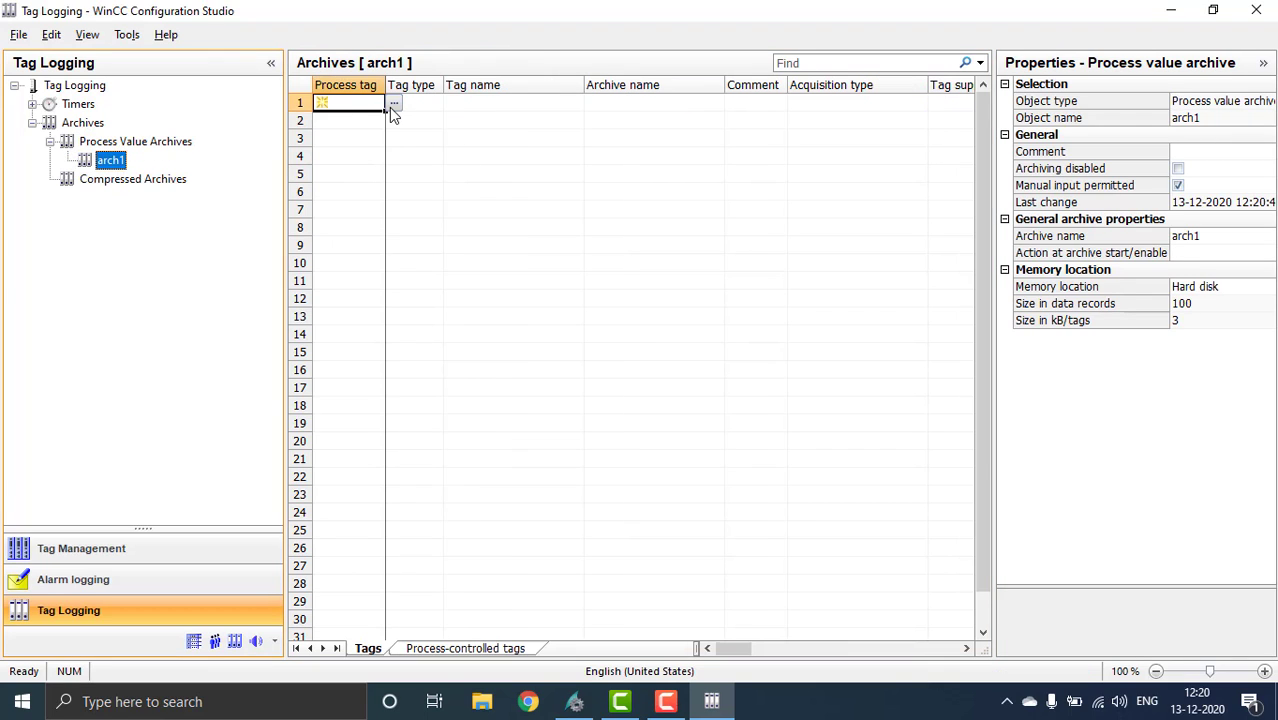
- Choose tag 'a' as the row 1 process tag of archive arch1
left_click(392, 104)
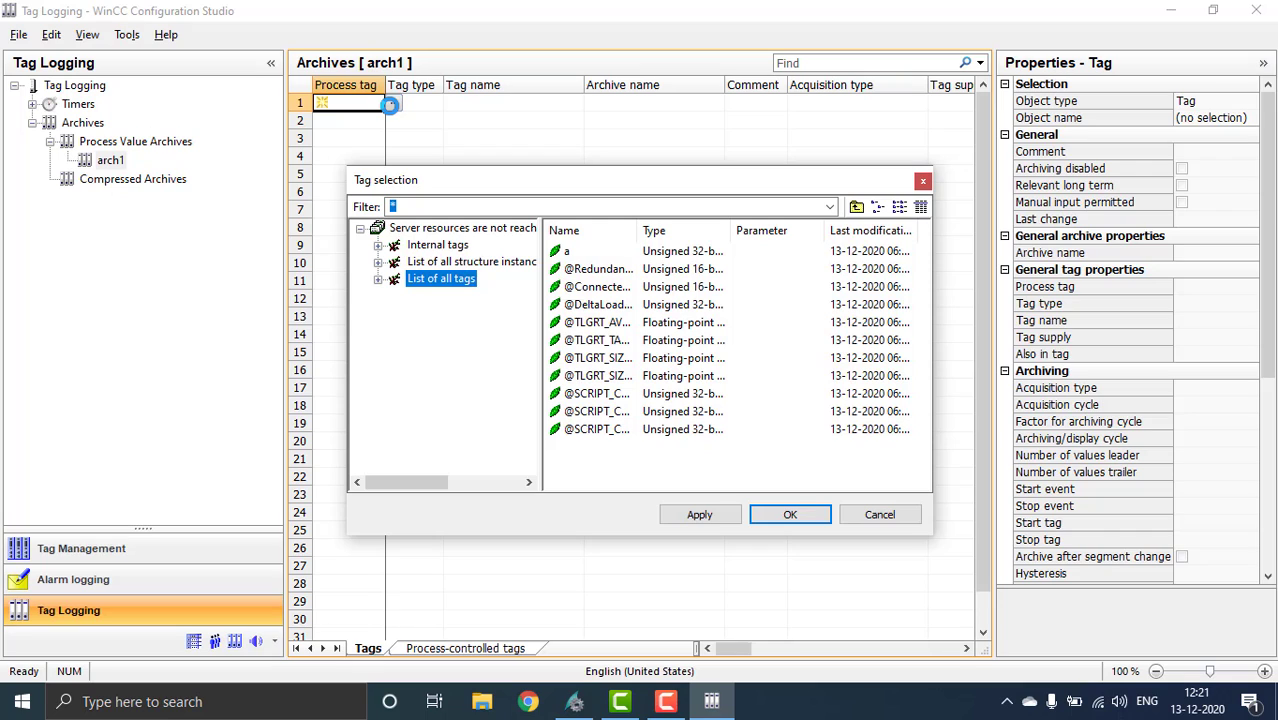
left_click(574, 252)
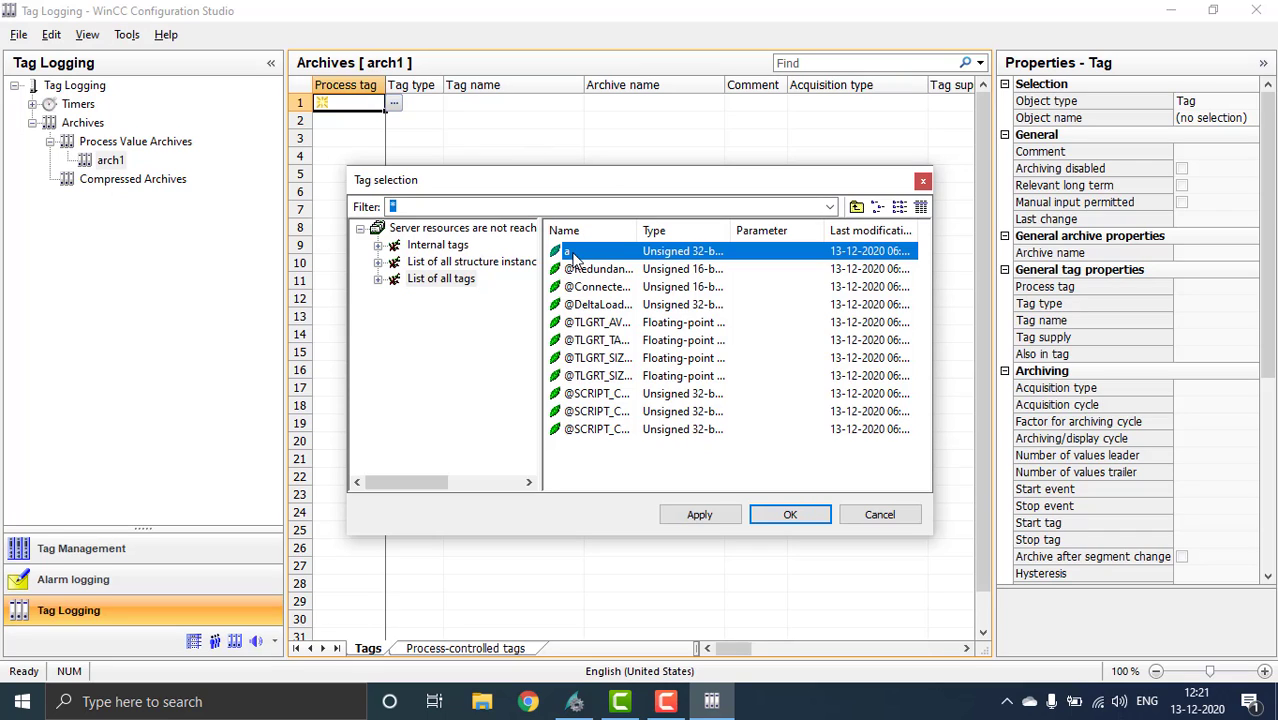
left_click(772, 514)
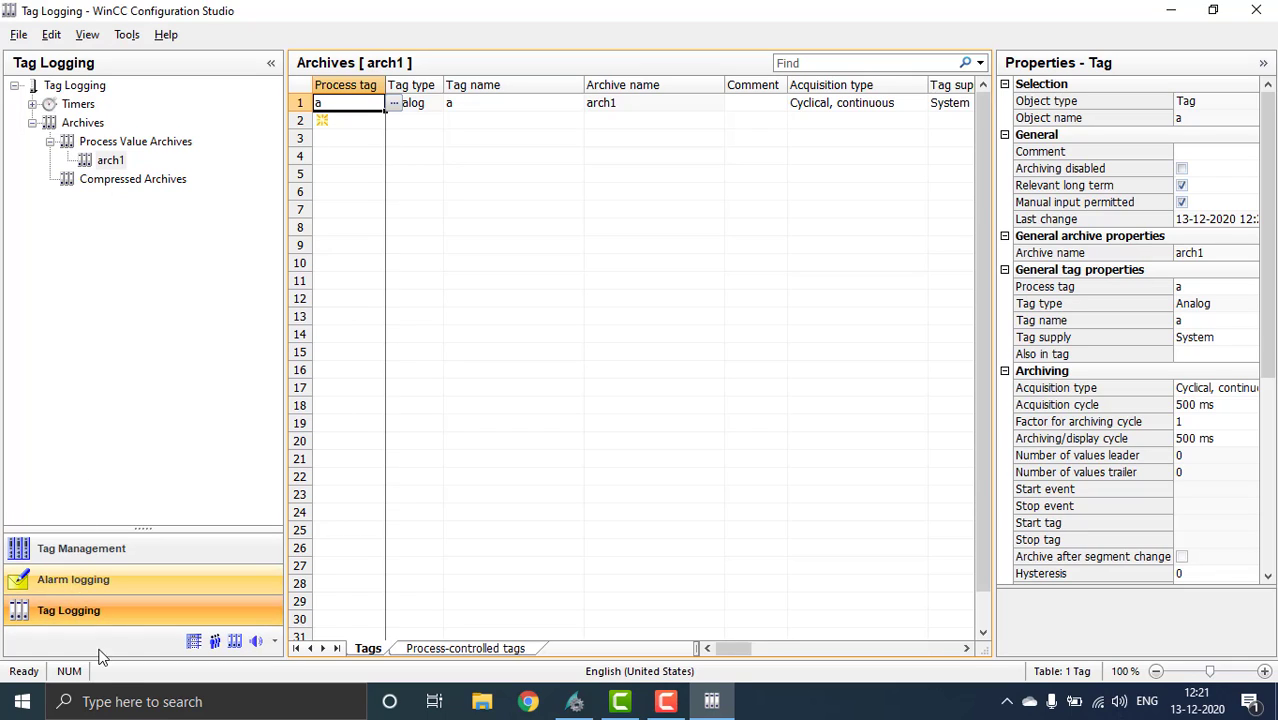
- In Alarm Logging's analog alarms, add a limit value on tag 'a'
left_click(116, 580)
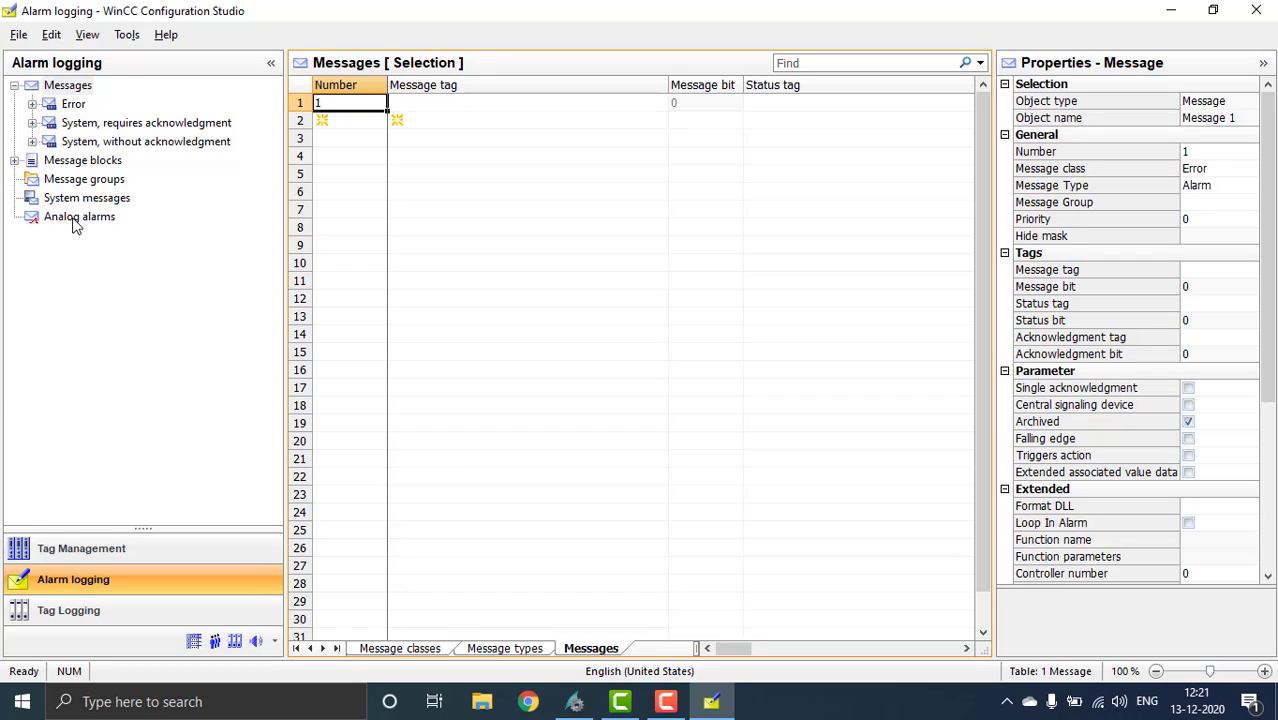
left_click(75, 217)
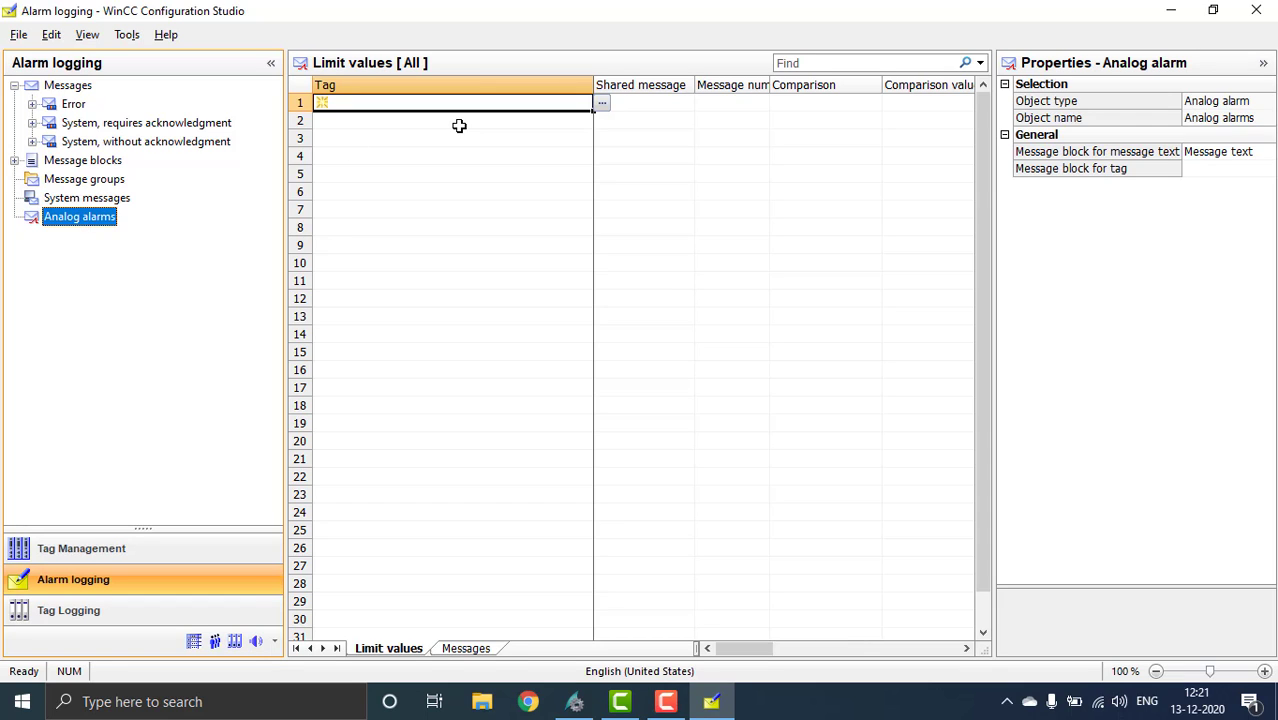
left_click(603, 105)
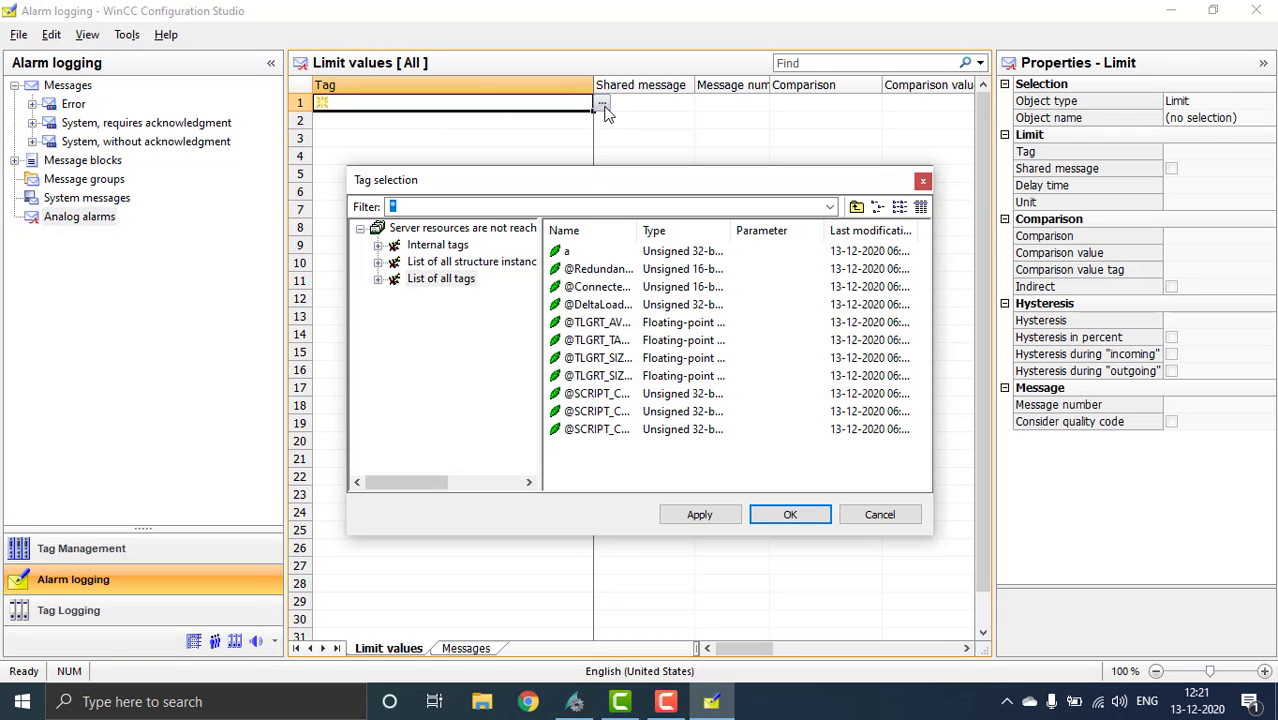
left_click(567, 252)
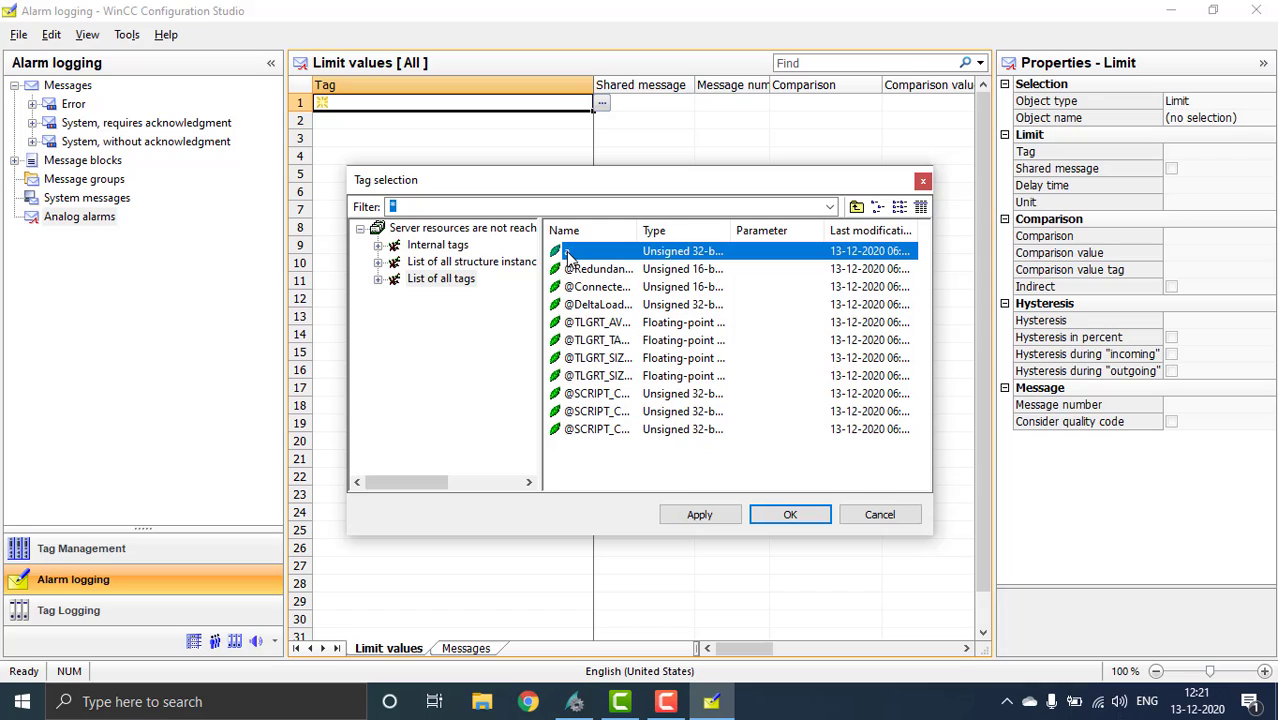
left_click(772, 515)
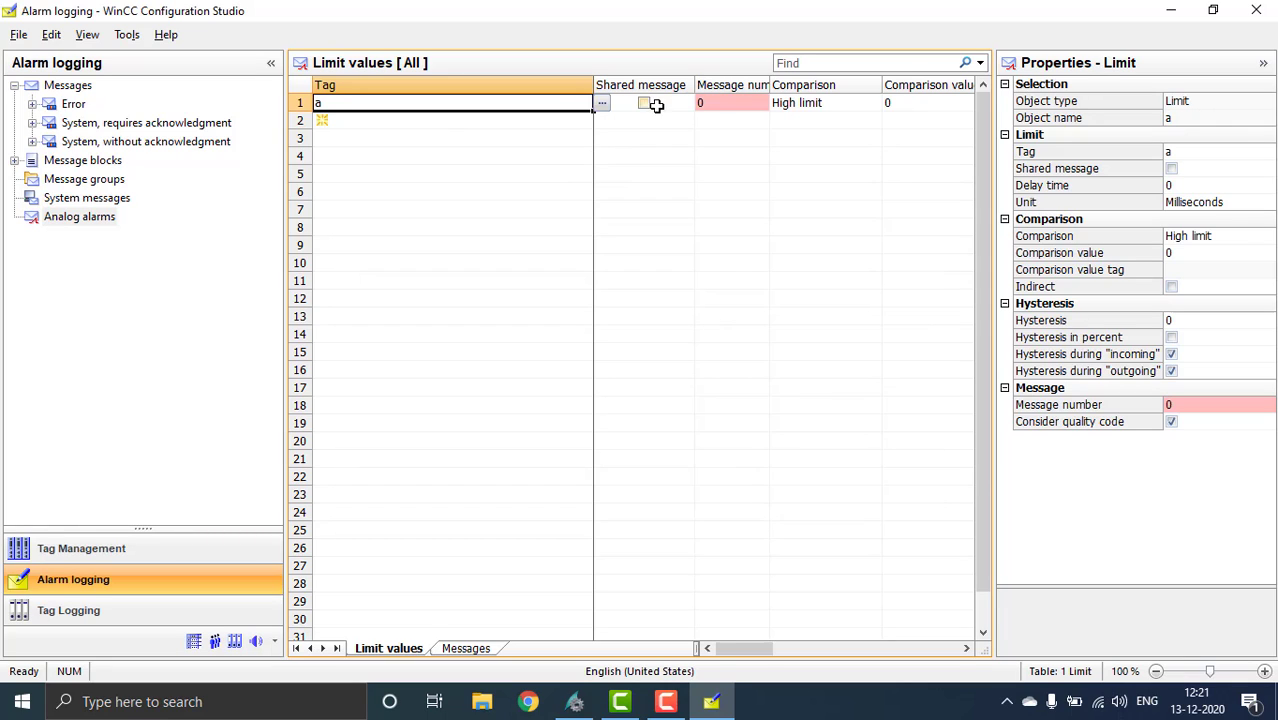
- Give the limit message number 1 and a high-limit comparison value of 80
left_click(740, 100)
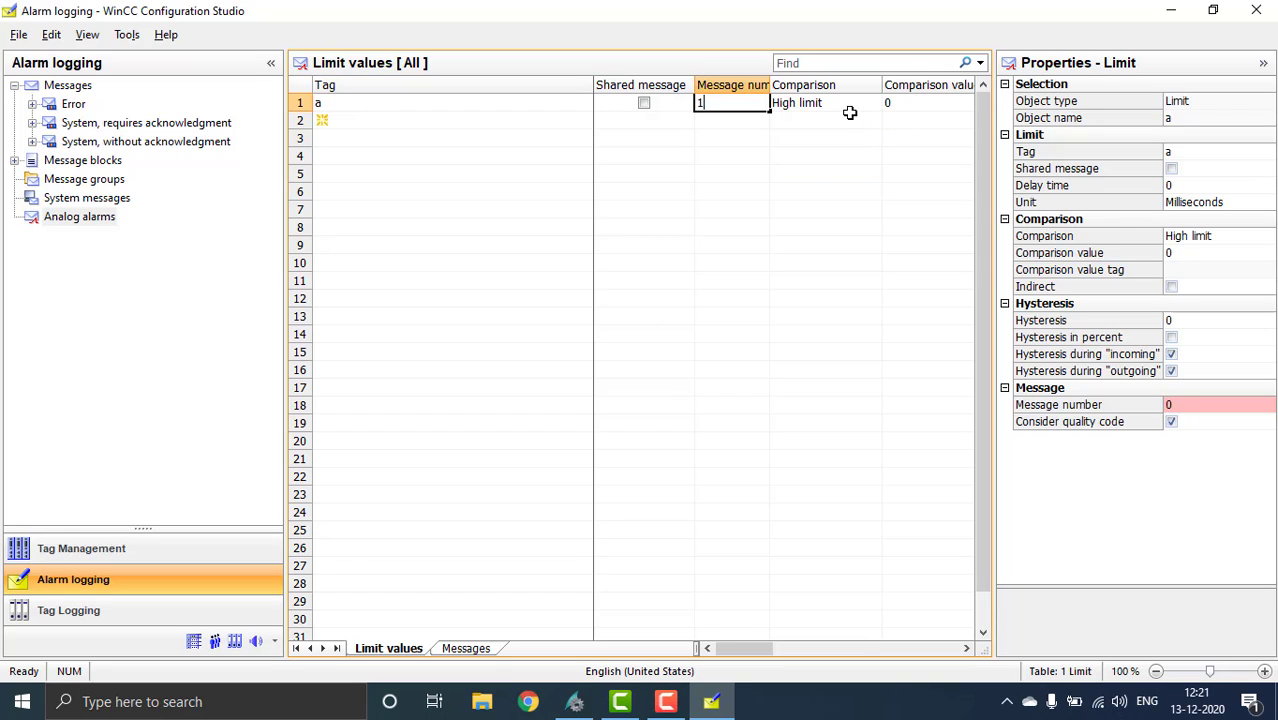
left_click(905, 102)
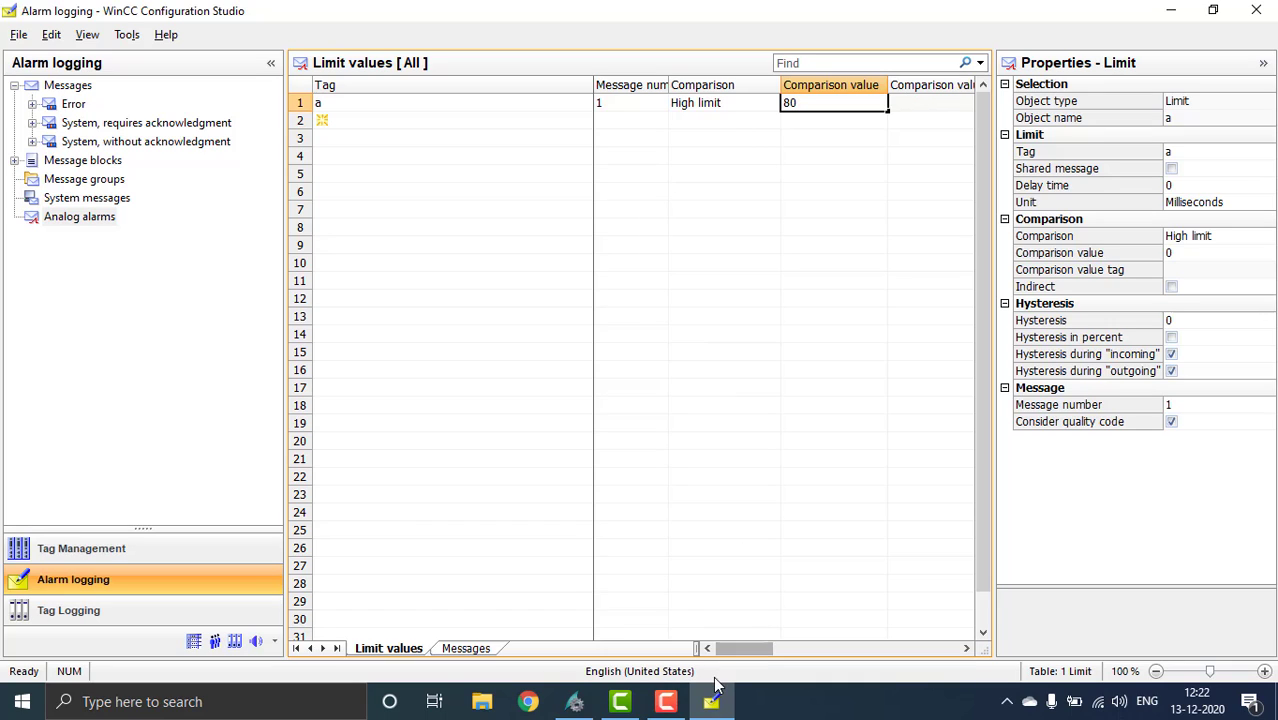
left_click_drag(729, 652, 726, 652)
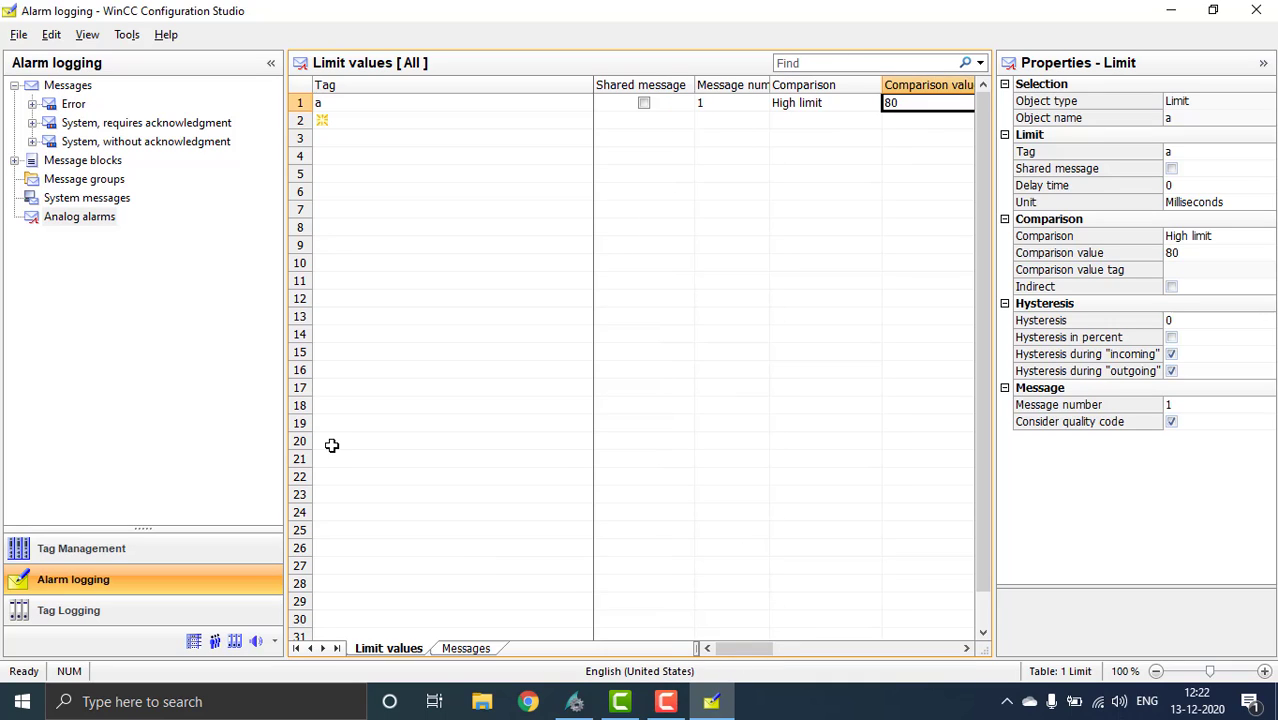
left_click(342, 120)
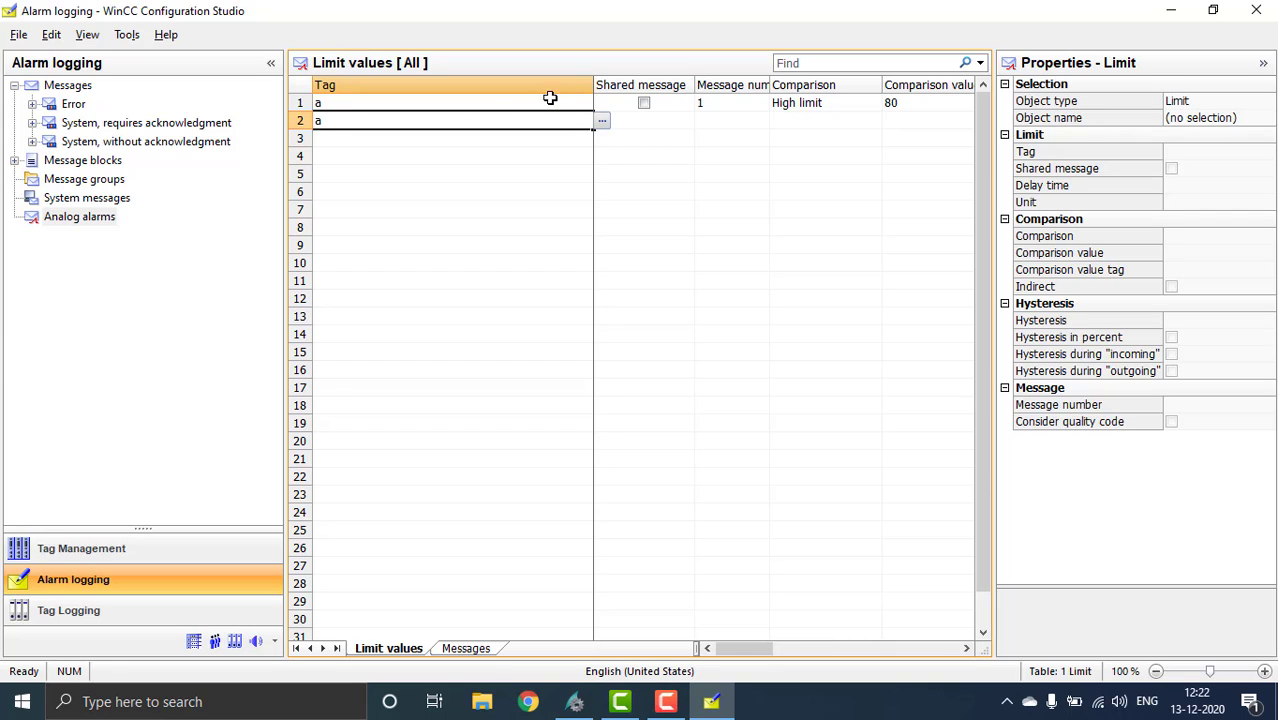
- Assign tag 'a' to the second limit row with message number 2
left_click(602, 120)
double_click(578, 251)
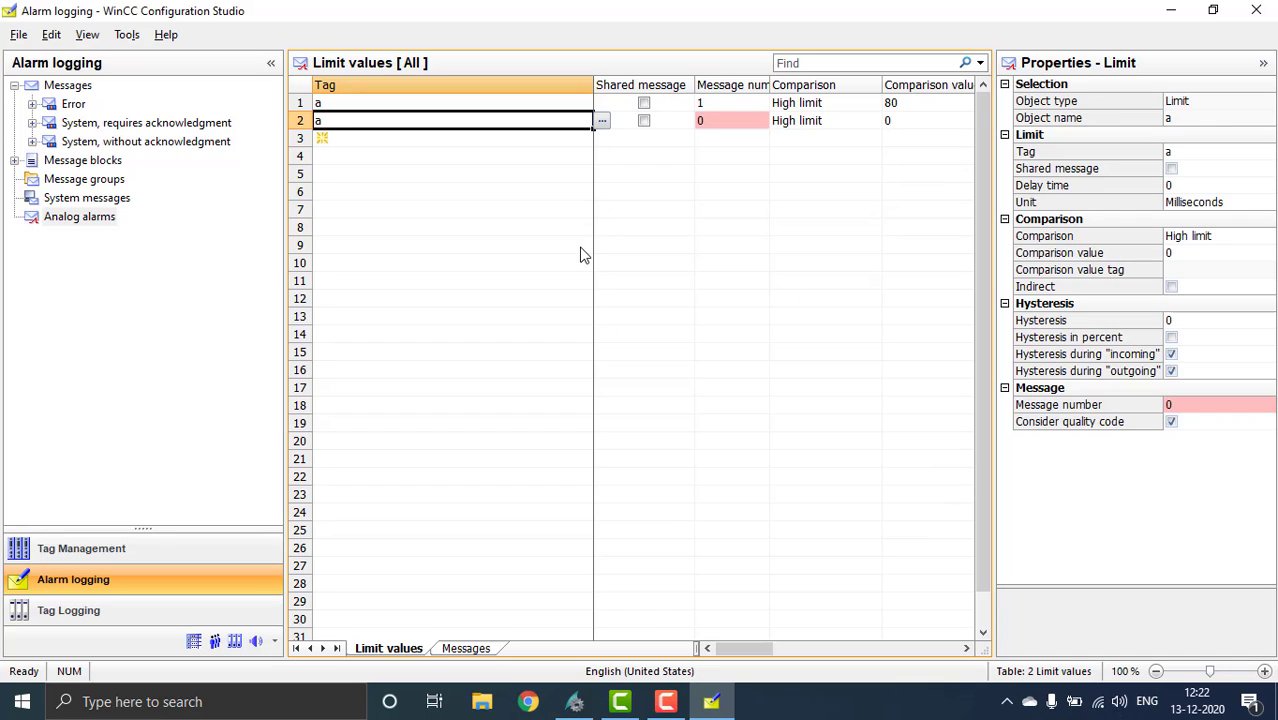
left_click(740, 120)
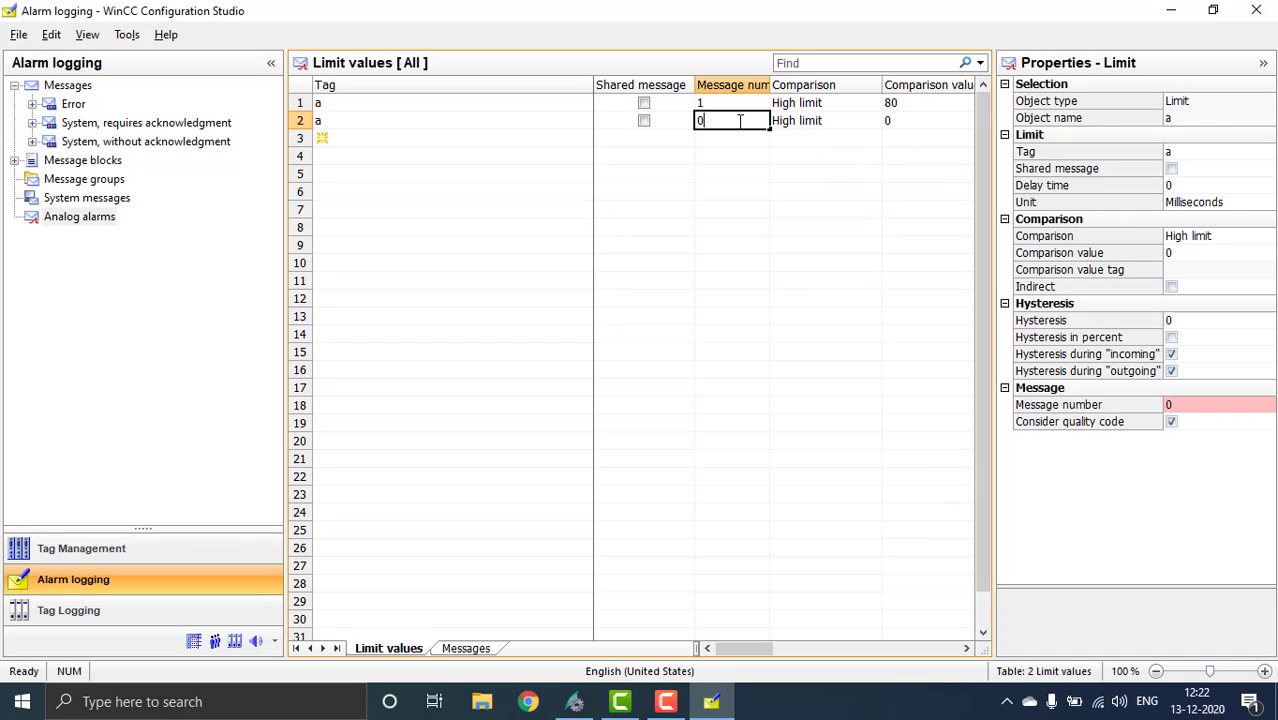
type("2")
left_click(812, 121)
- Make row 2 a Low limit with comparison value 20
left_click(891, 121)
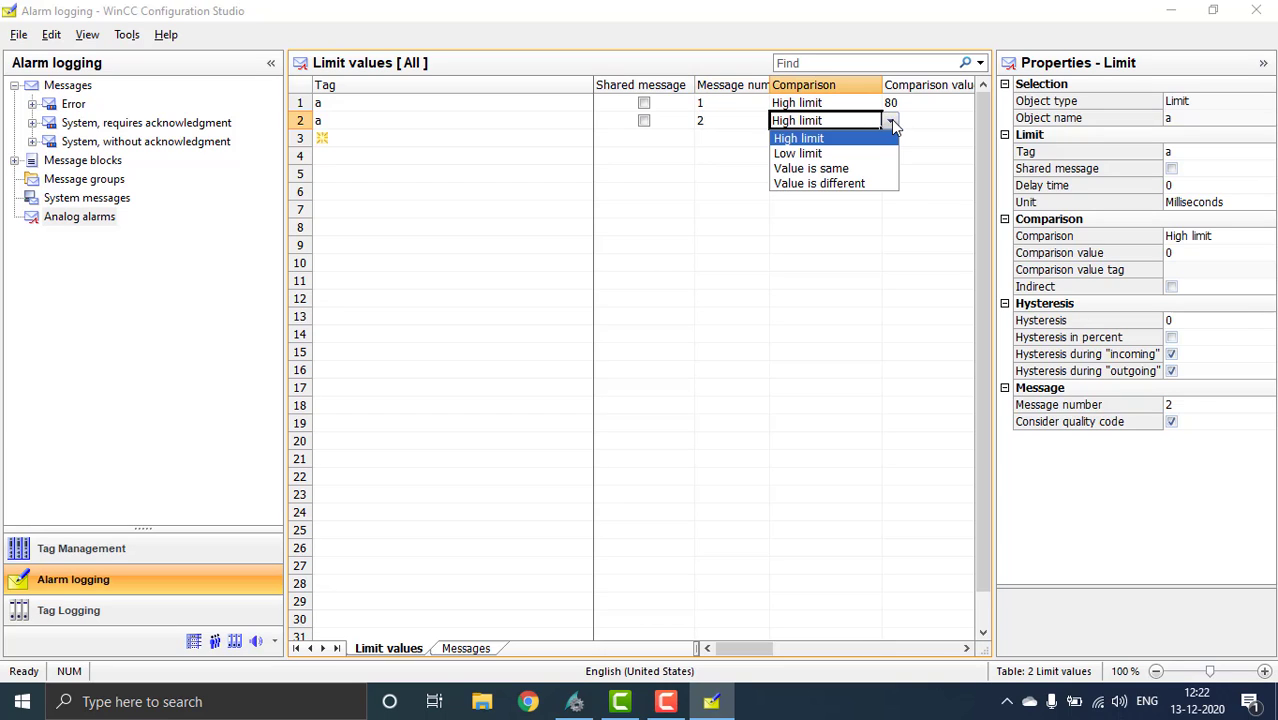
left_click(850, 156)
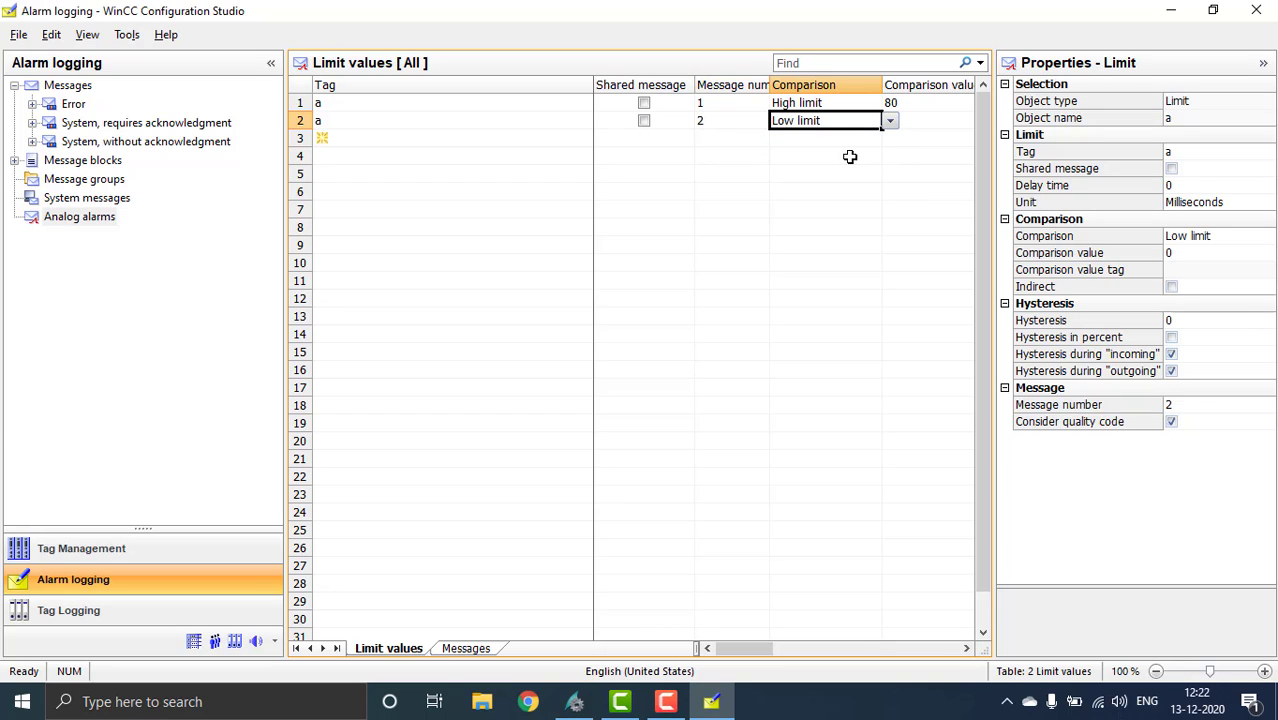
left_click(889, 120)
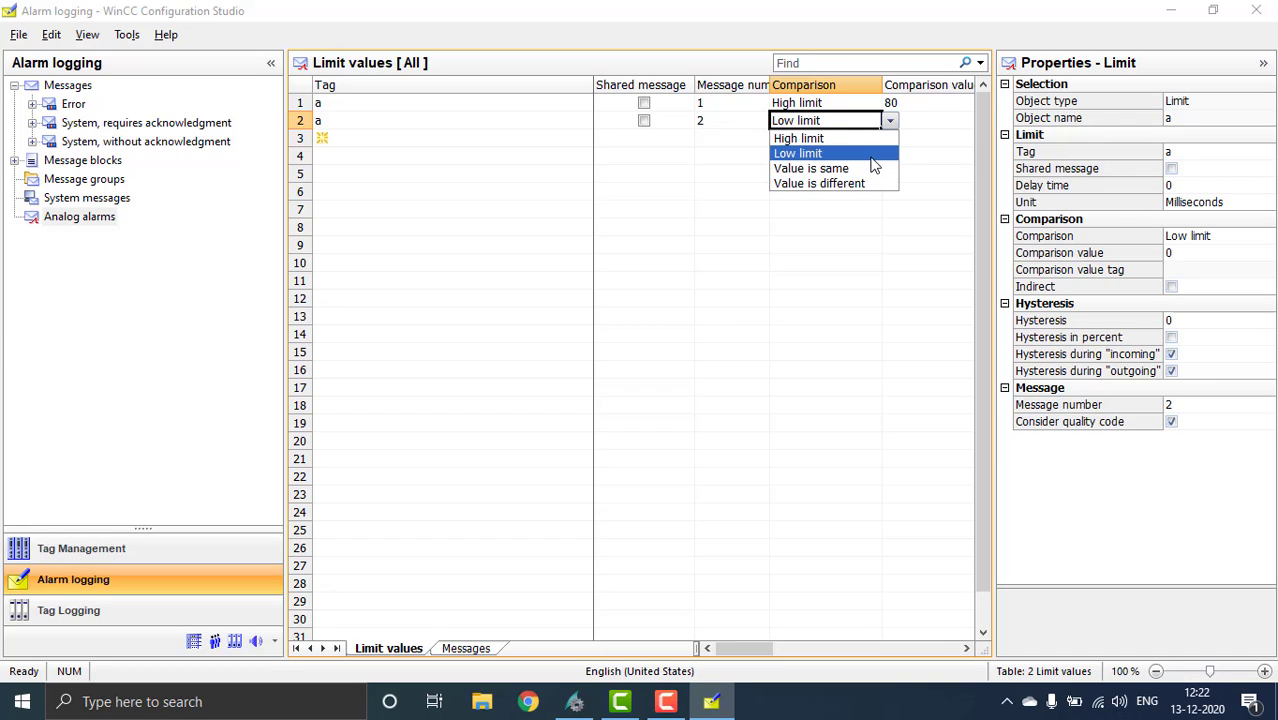
left_click(868, 154)
left_click(919, 121)
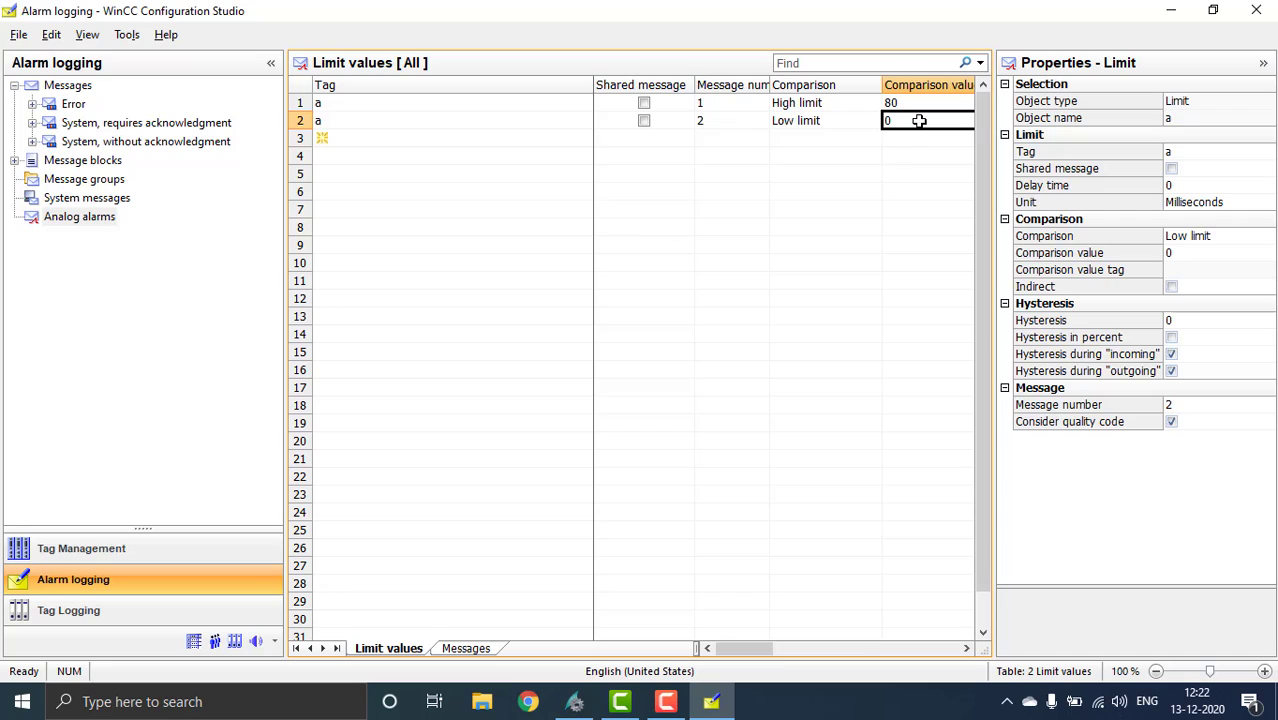
left_click(919, 120)
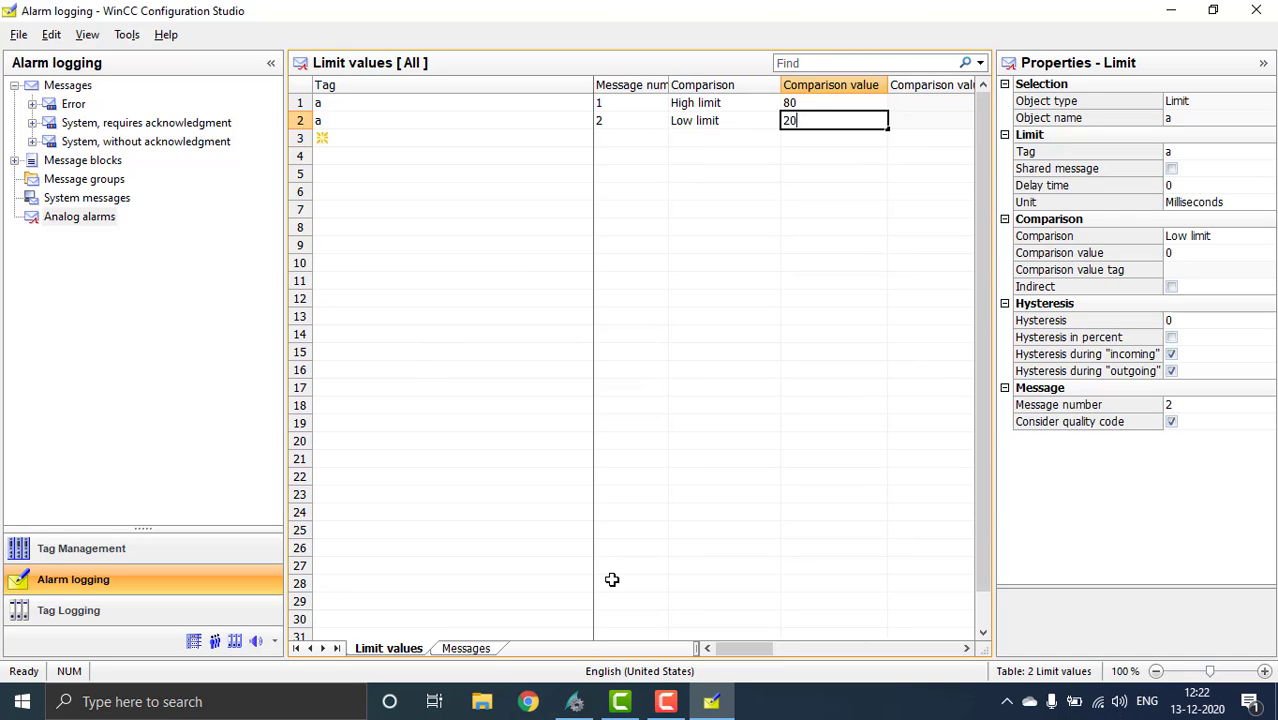
left_click_drag(728, 650, 704, 650)
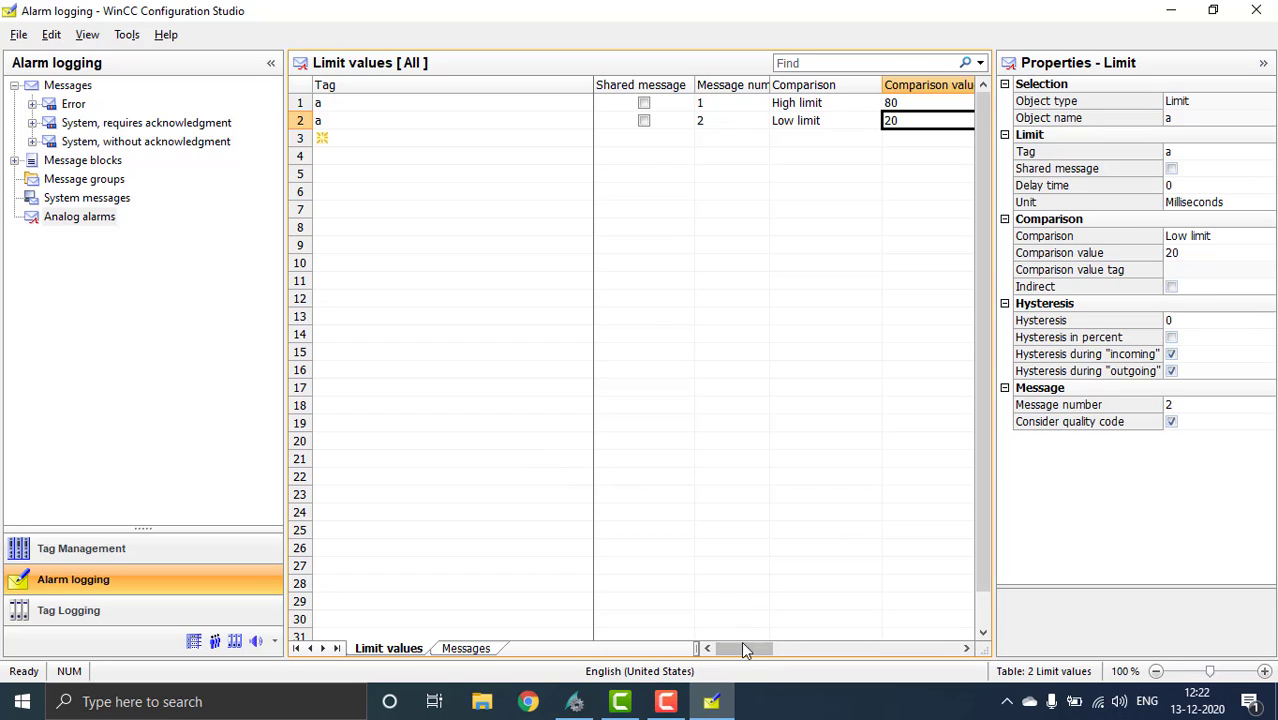
left_click_drag(742, 655, 952, 635)
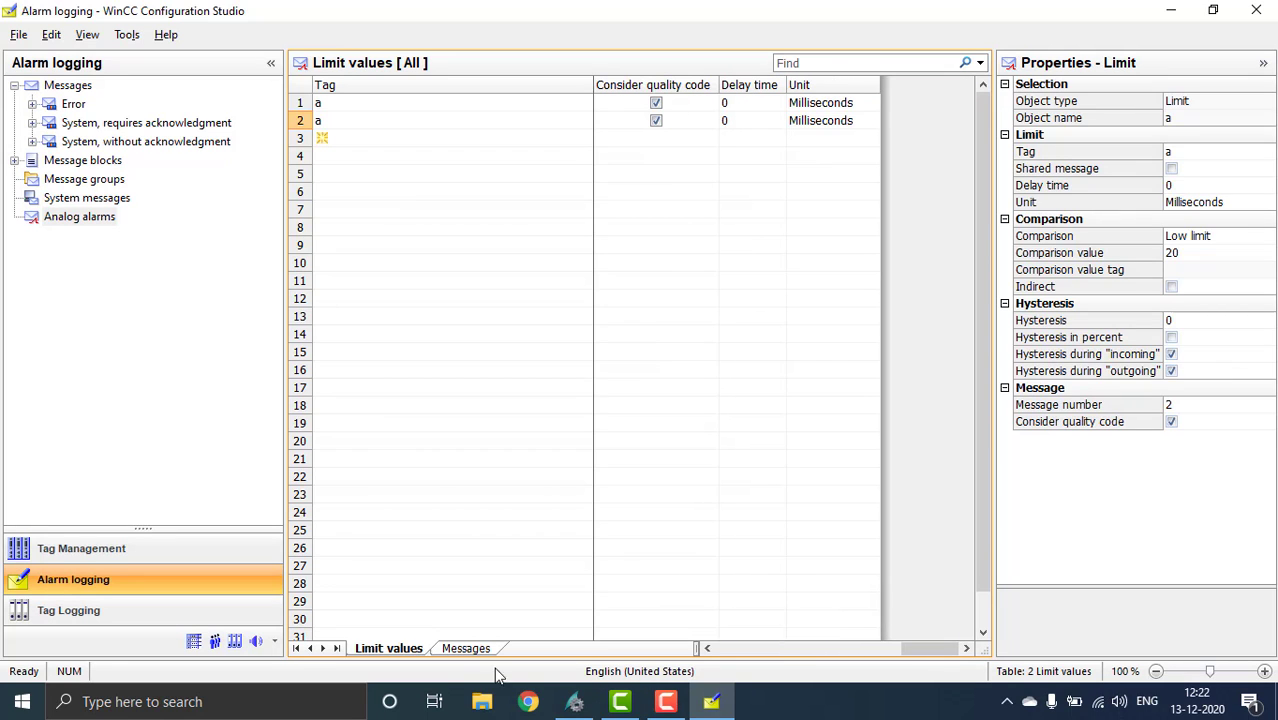
- Enter message texts 'high' and 'low' for the two alarms, then minimise Configuration Studio
left_click(466, 648)
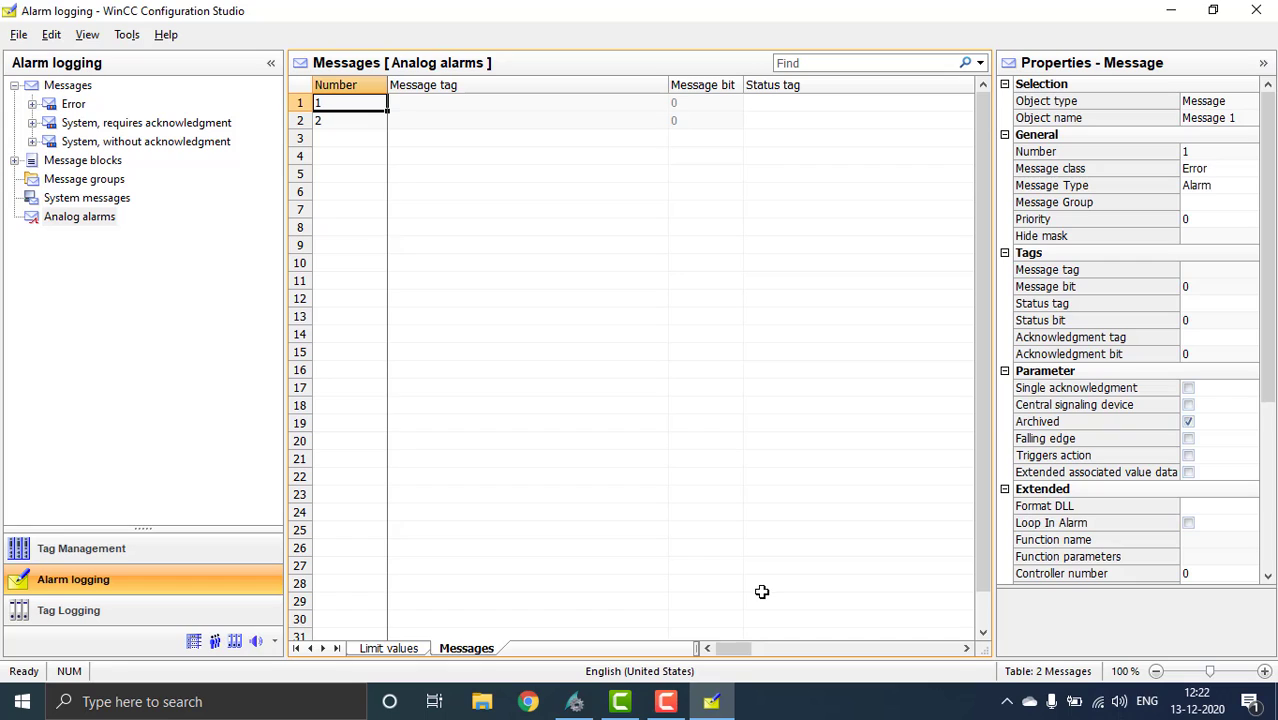
left_click_drag(740, 652, 846, 650)
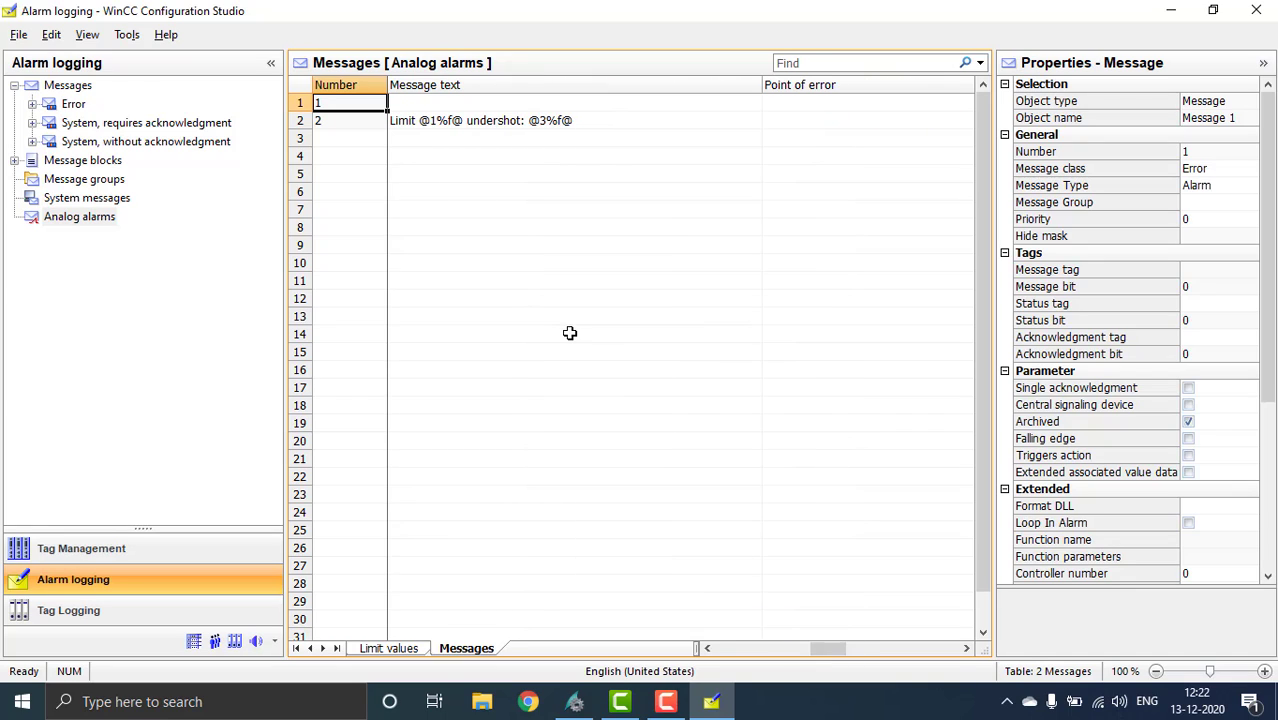
left_click(421, 101)
left_click(422, 102)
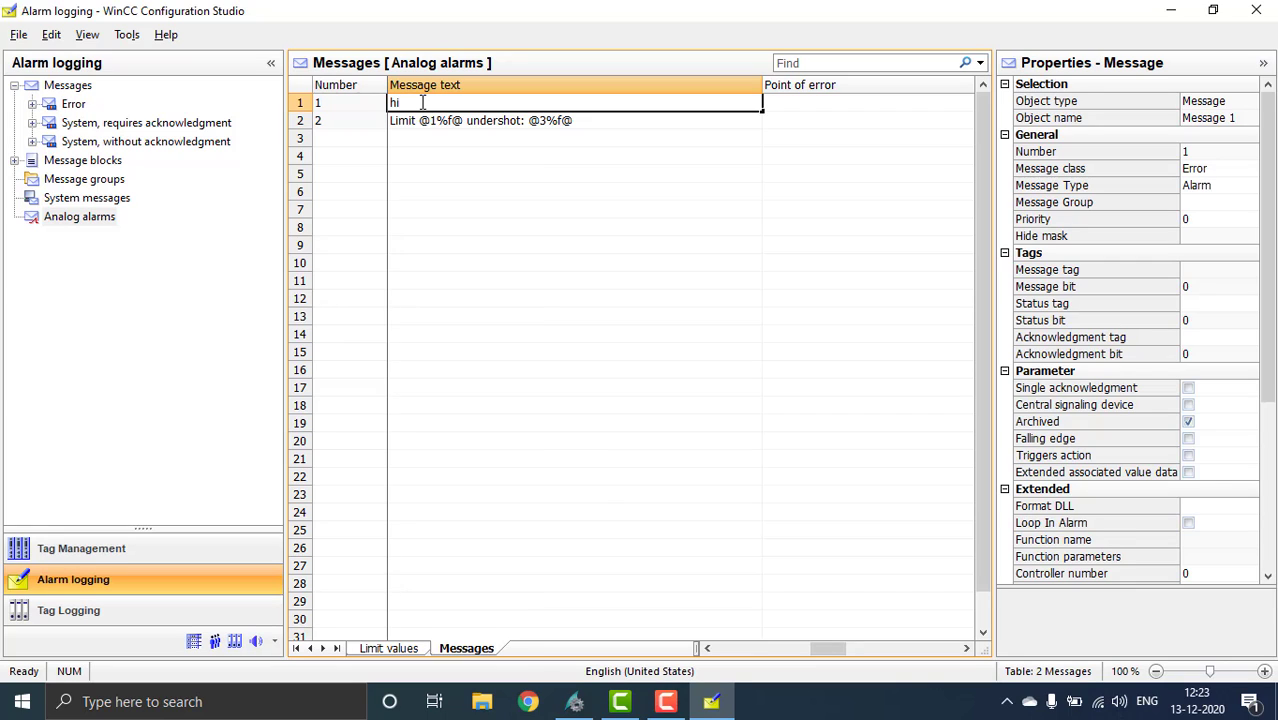
left_click(598, 119)
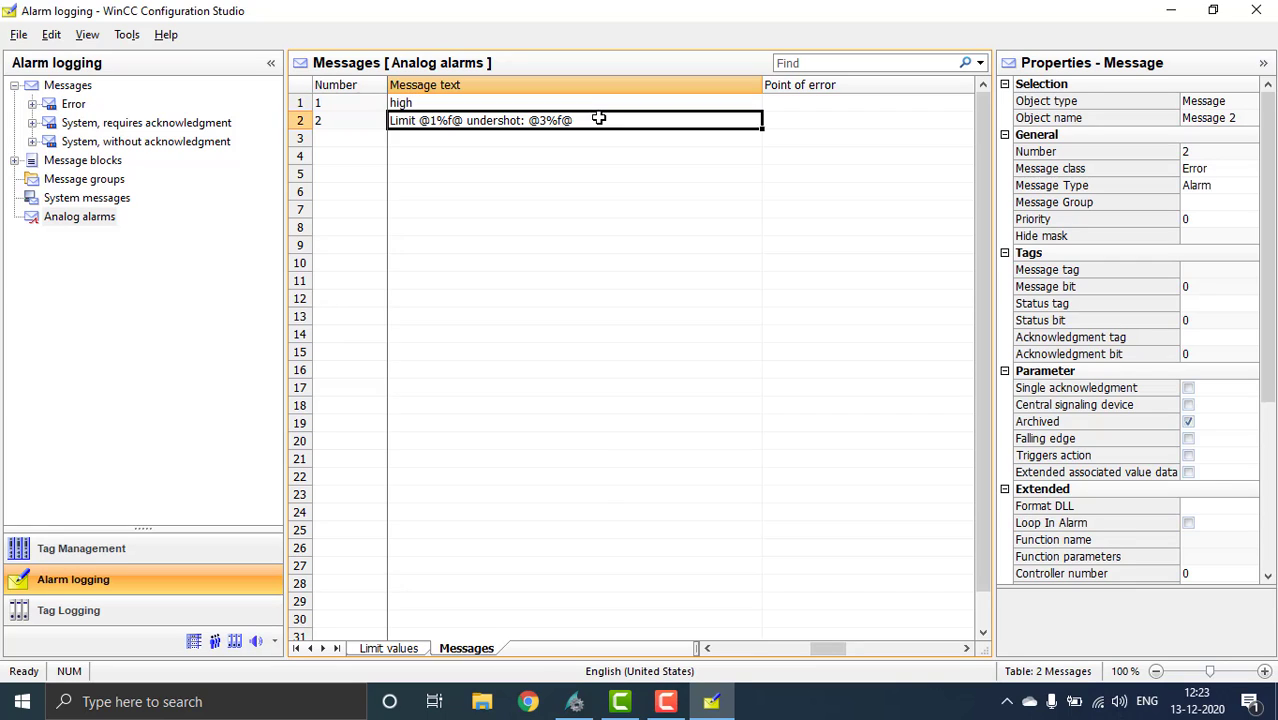
left_click(598, 119)
key("BackSpace")
key("BackSpace")
key("BackSpace")
key("BackSpace")
key("BackSpace")
key("BackSpace")
key("BackSpace")
key("BackSpace")
key("BackSpace")
key("BackSpace")
key("BackSpace")
key("BackSpace")
key("BackSpace")
key("BackSpace")
key("BackSpace")
key("BackSpace")
key("BackSpace")
key("BackSpace")
key("BackSpace")
key("BackSpace")
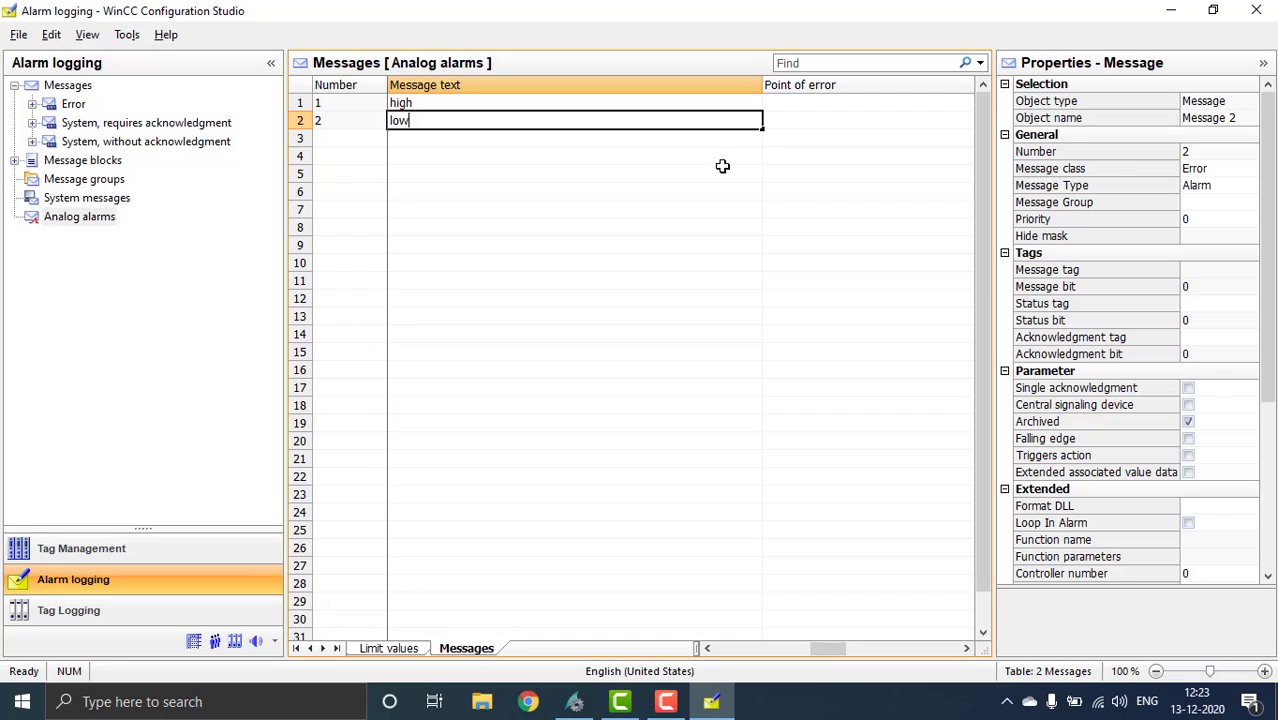
left_click(1171, 12)
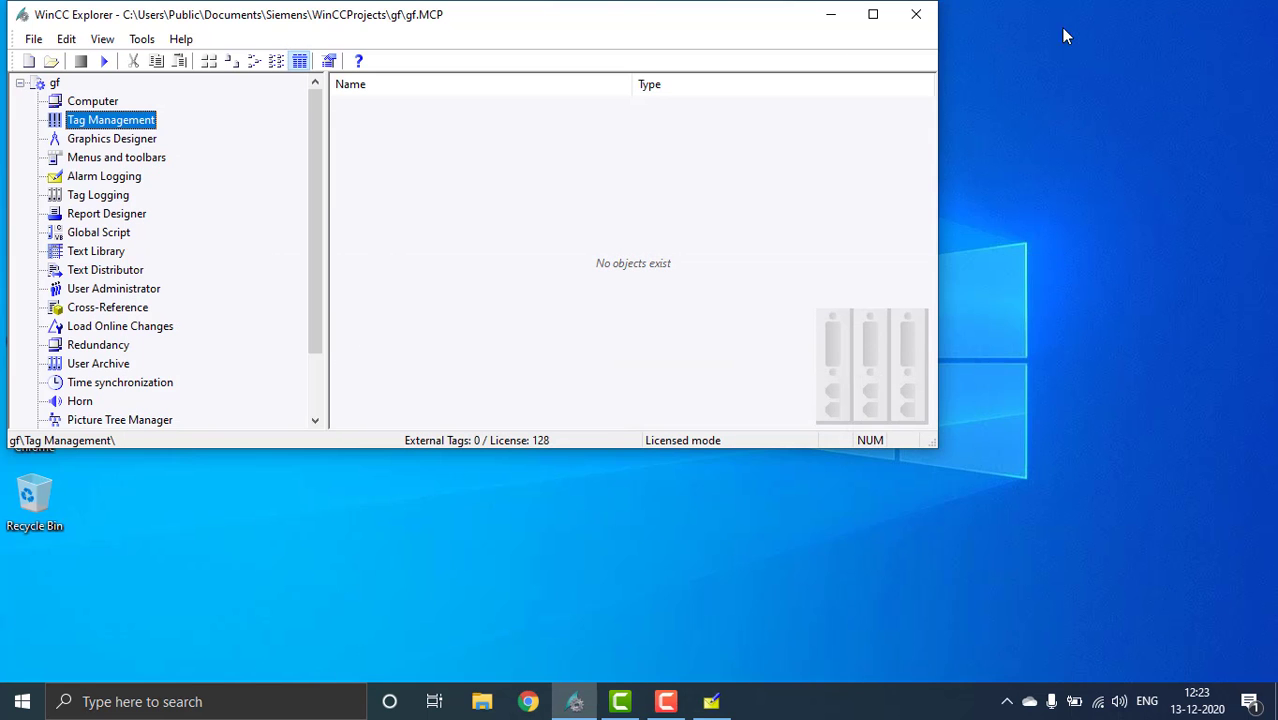
- Enable Alarm Logging Runtime and Tag Logging Runtime in the server computer's Startup properties
left_click(97, 104)
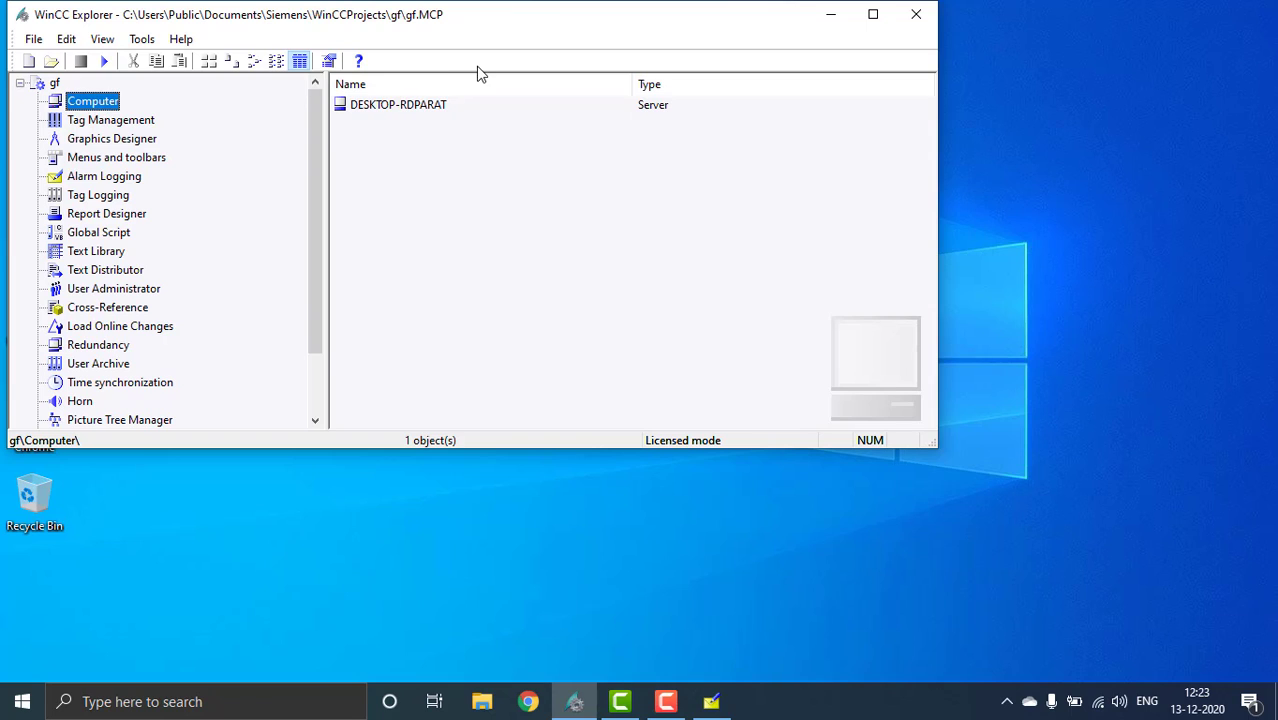
right_click(406, 108)
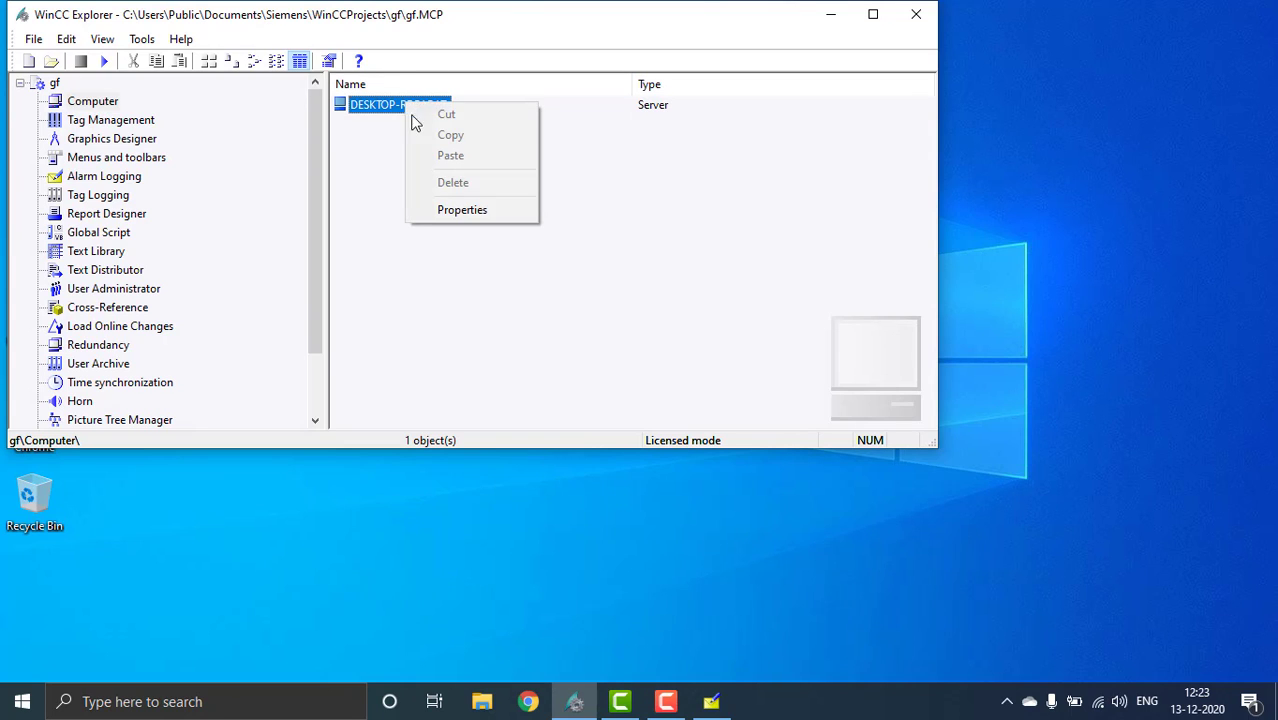
left_click(460, 210)
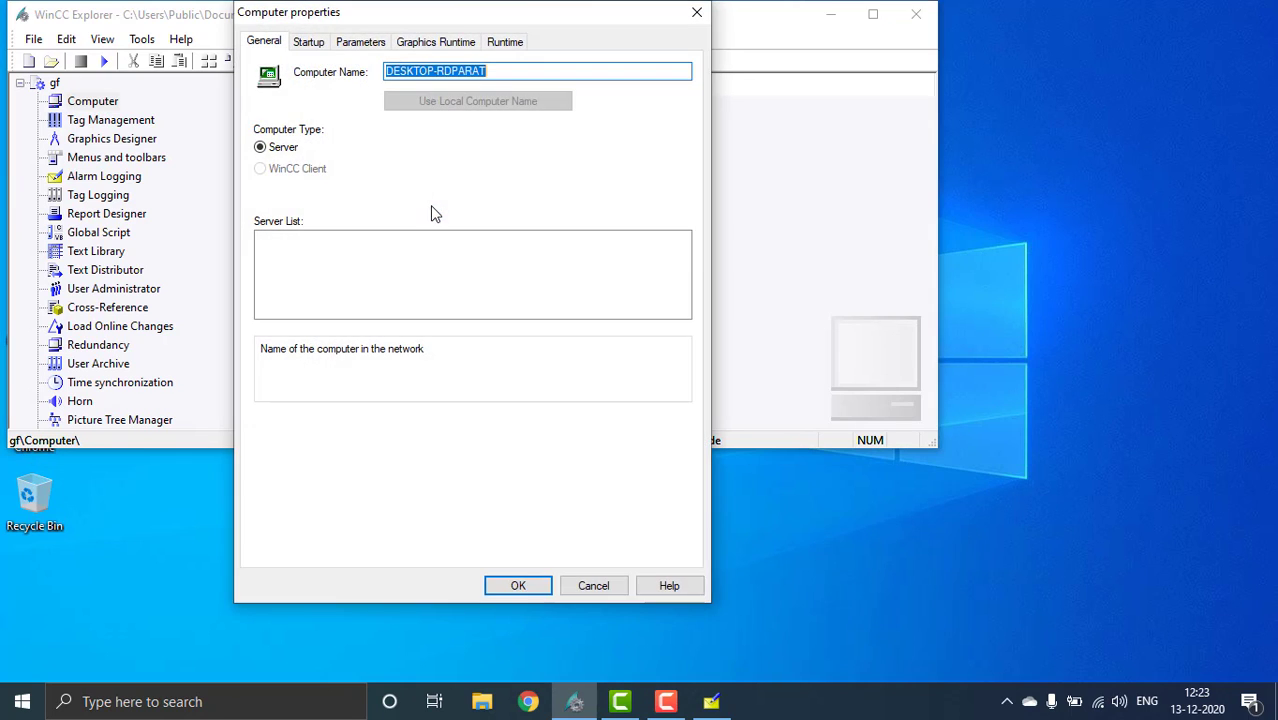
left_click(309, 43)
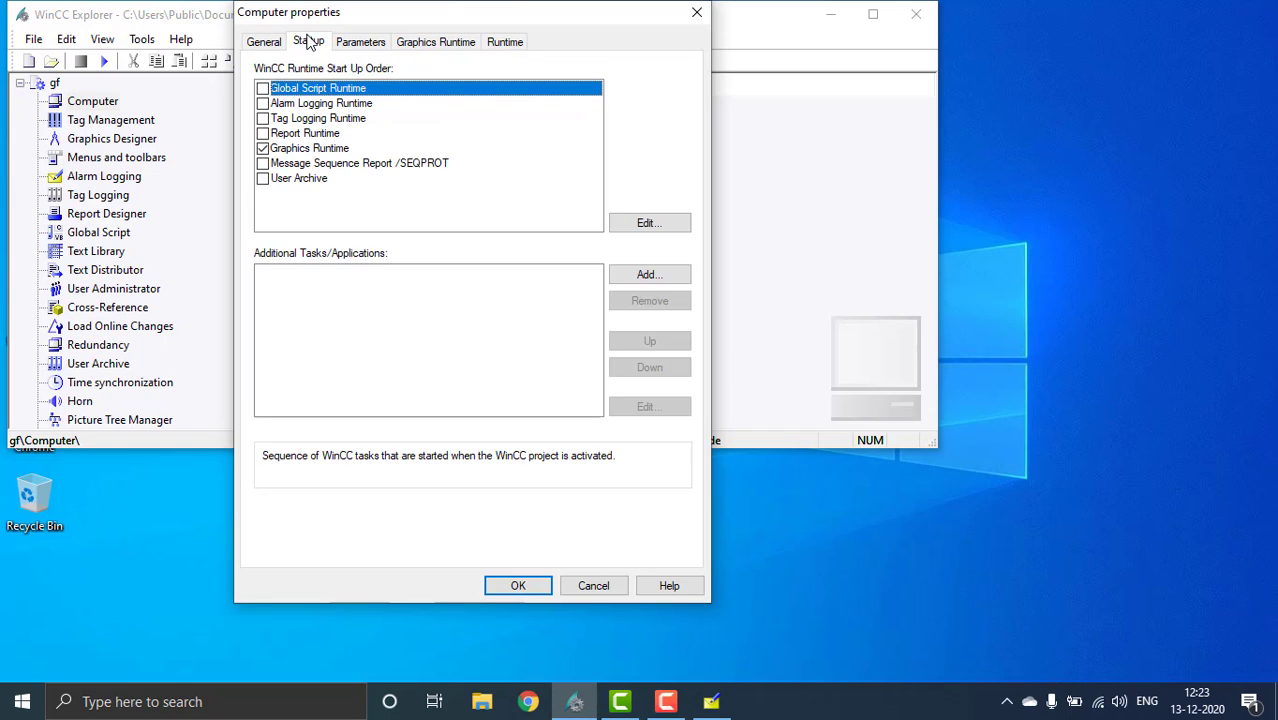
left_click(263, 104)
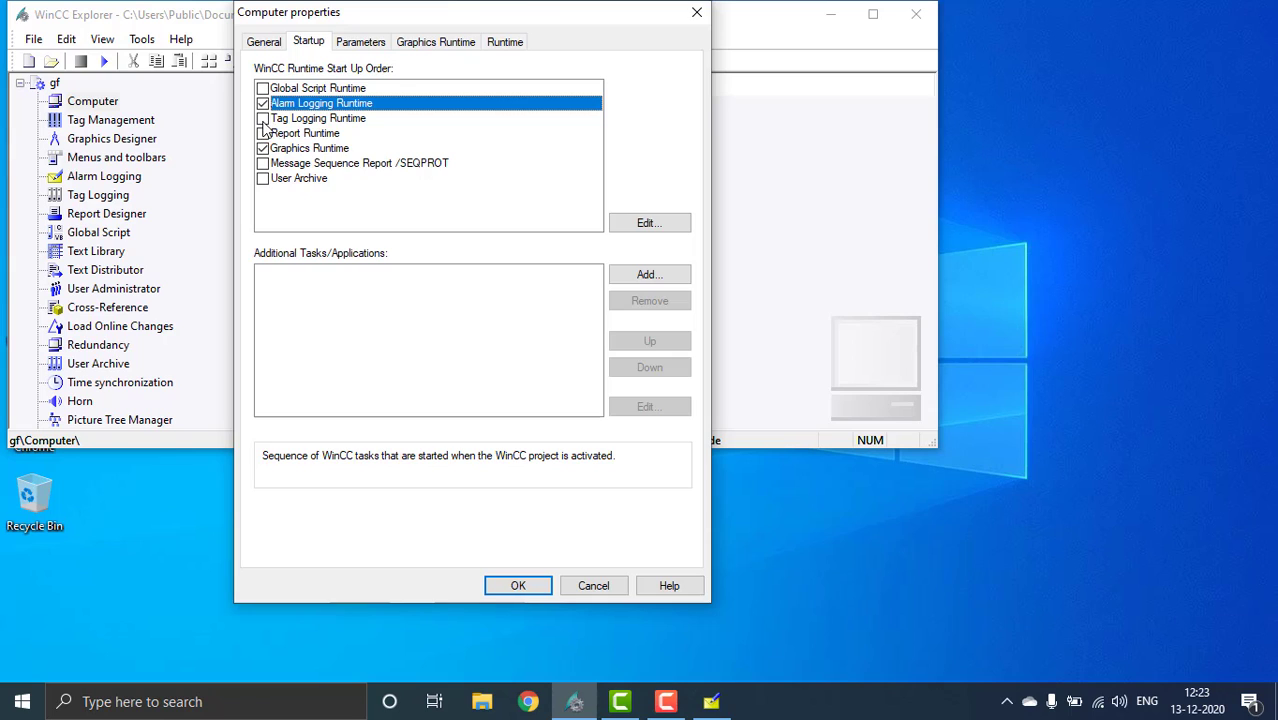
left_click(263, 119)
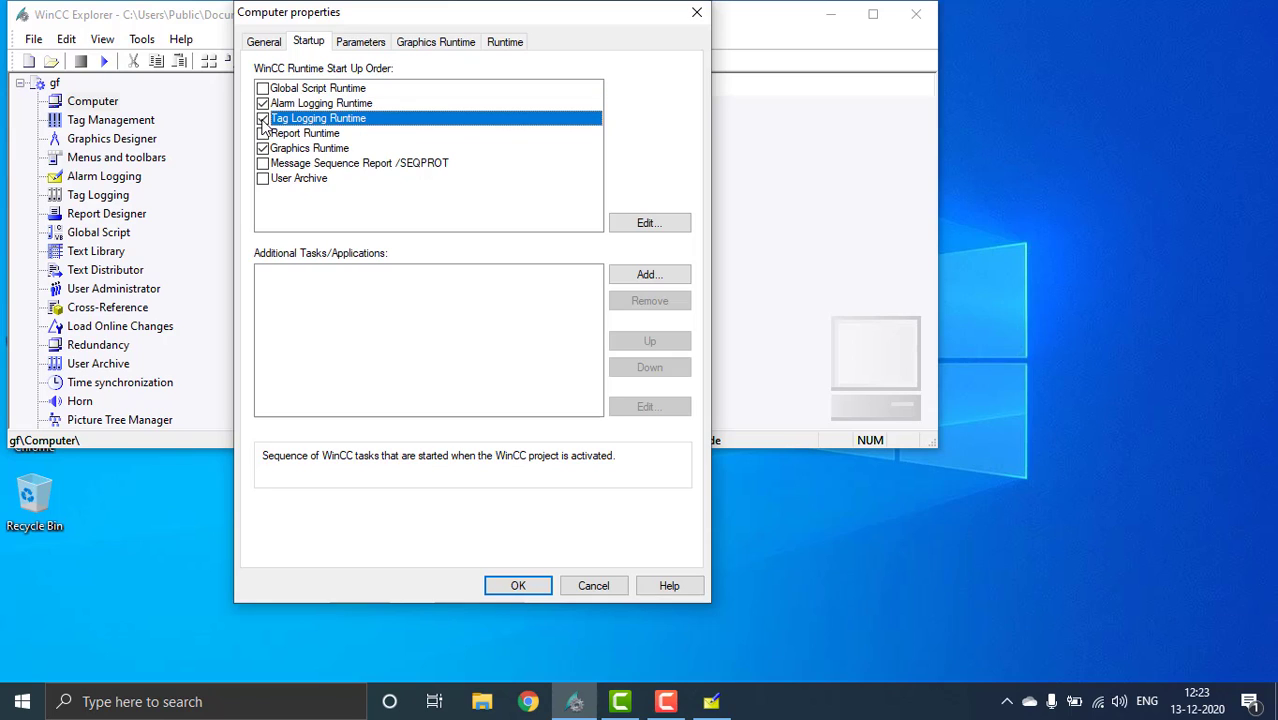
left_click(518, 587)
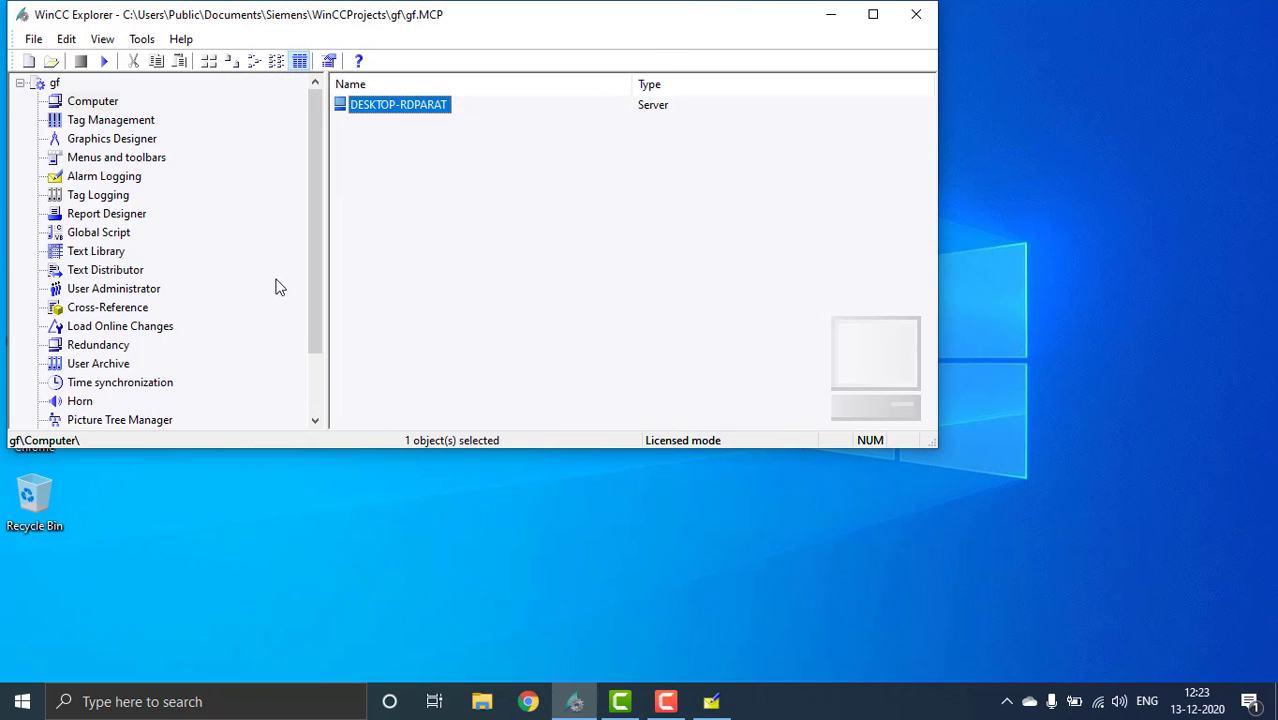
- Open Graphics Designer on a new picture and close its docked side panels
double_click(76, 140)
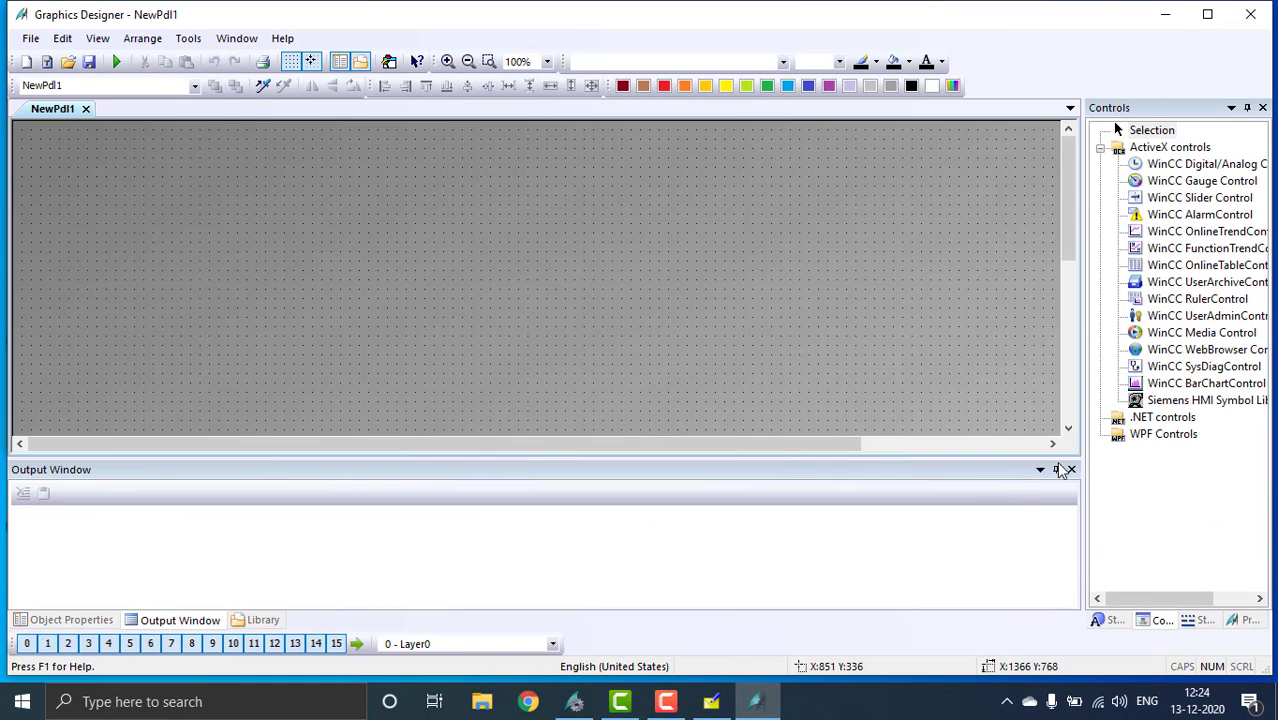
left_click(1070, 469)
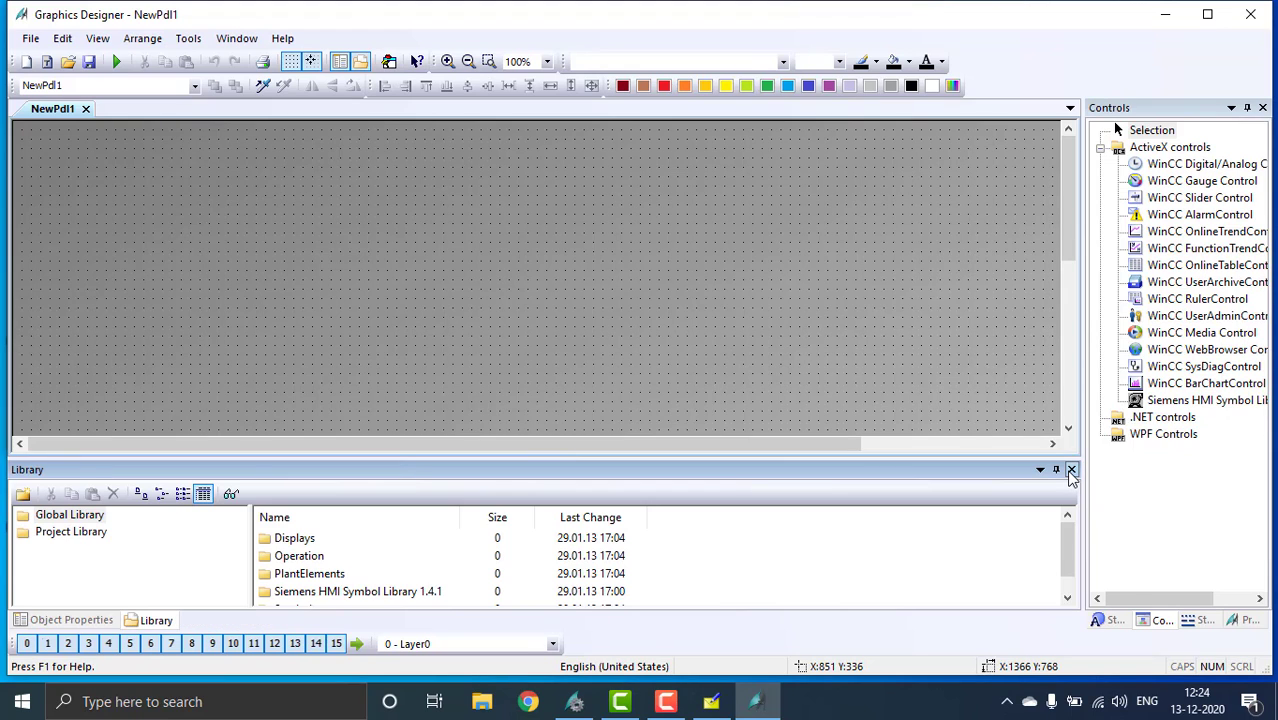
left_click(1071, 470)
left_click(1071, 470)
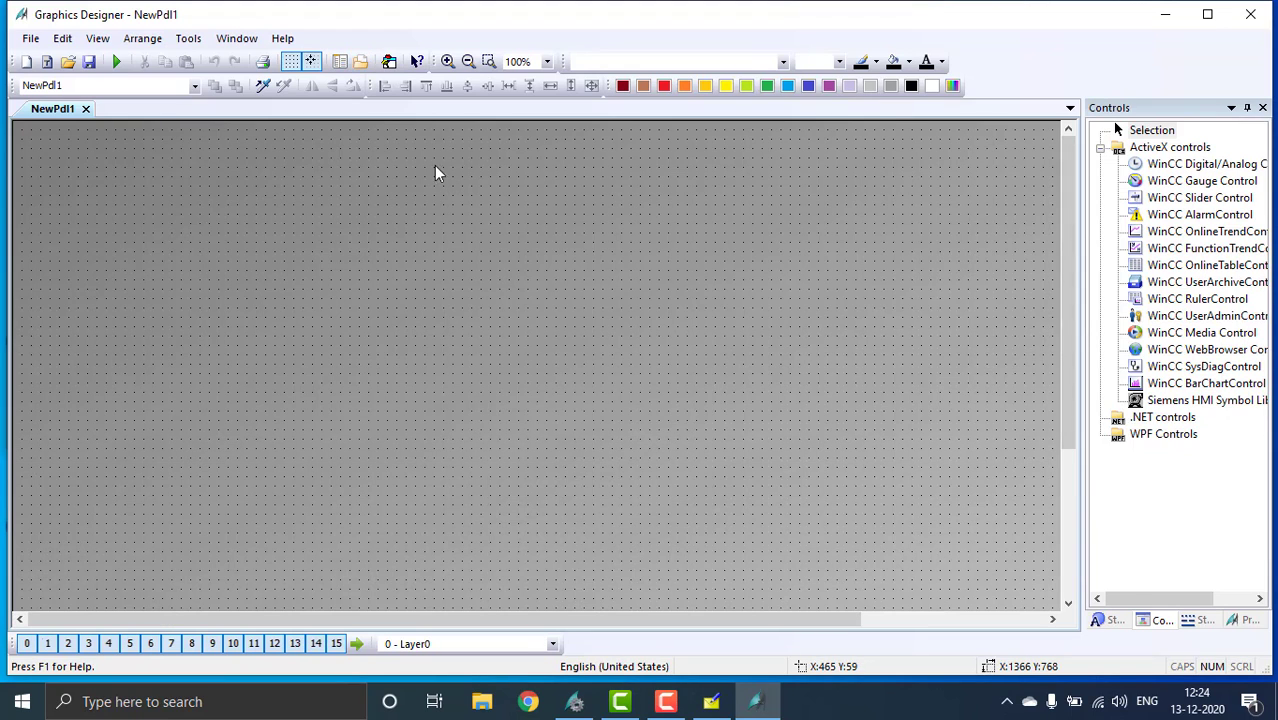
- Drag Slider1 from Global Library > Operation > Sliders onto the picture's top-left
left_click(361, 63)
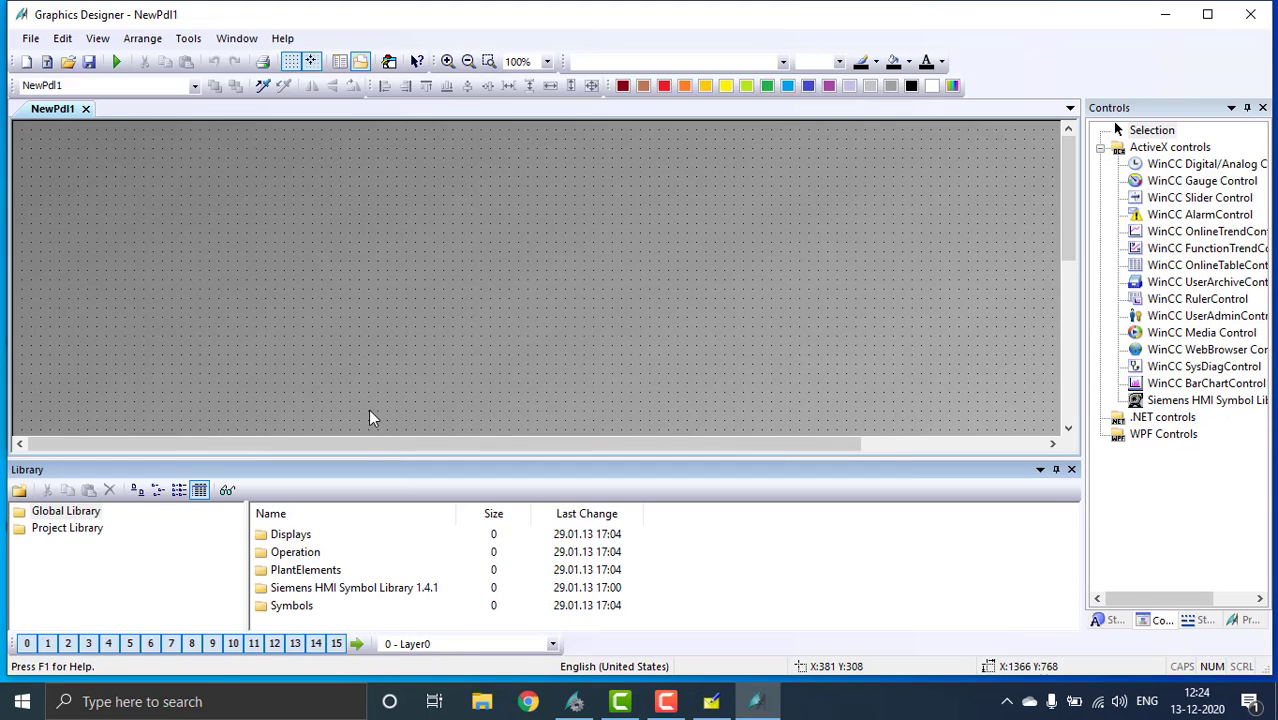
double_click(301, 554)
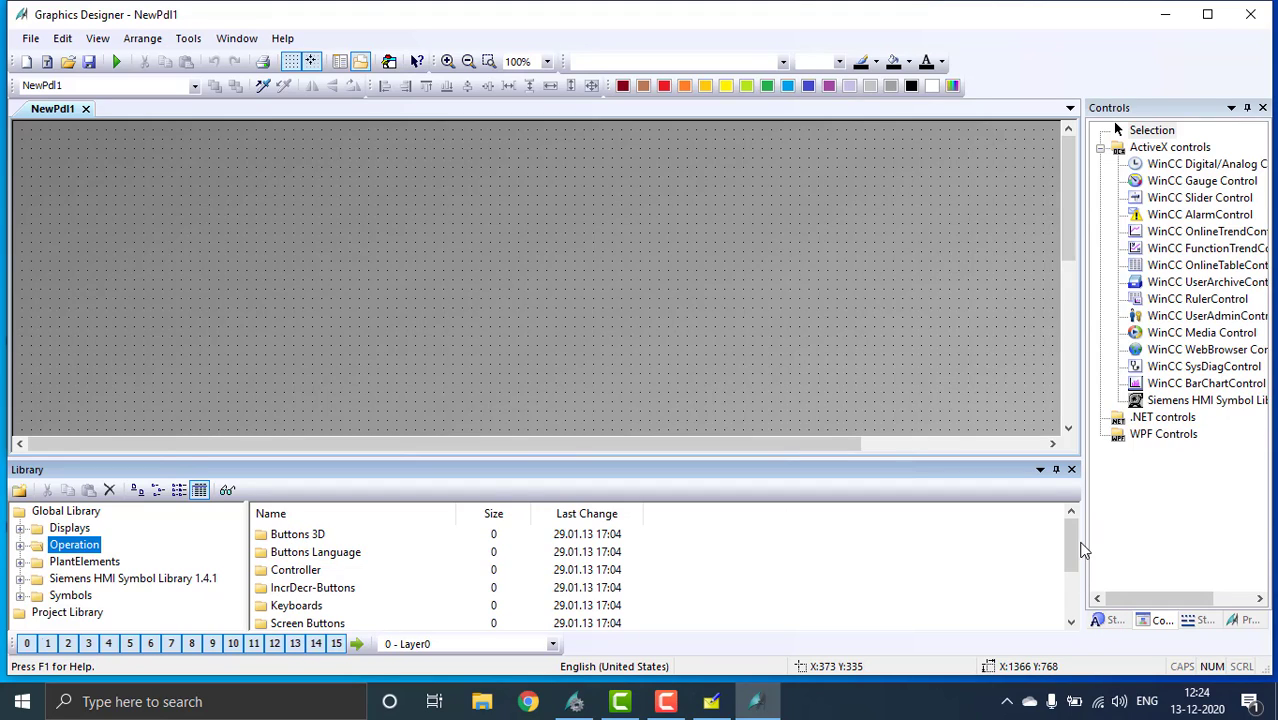
left_click_drag(1072, 550, 1072, 590)
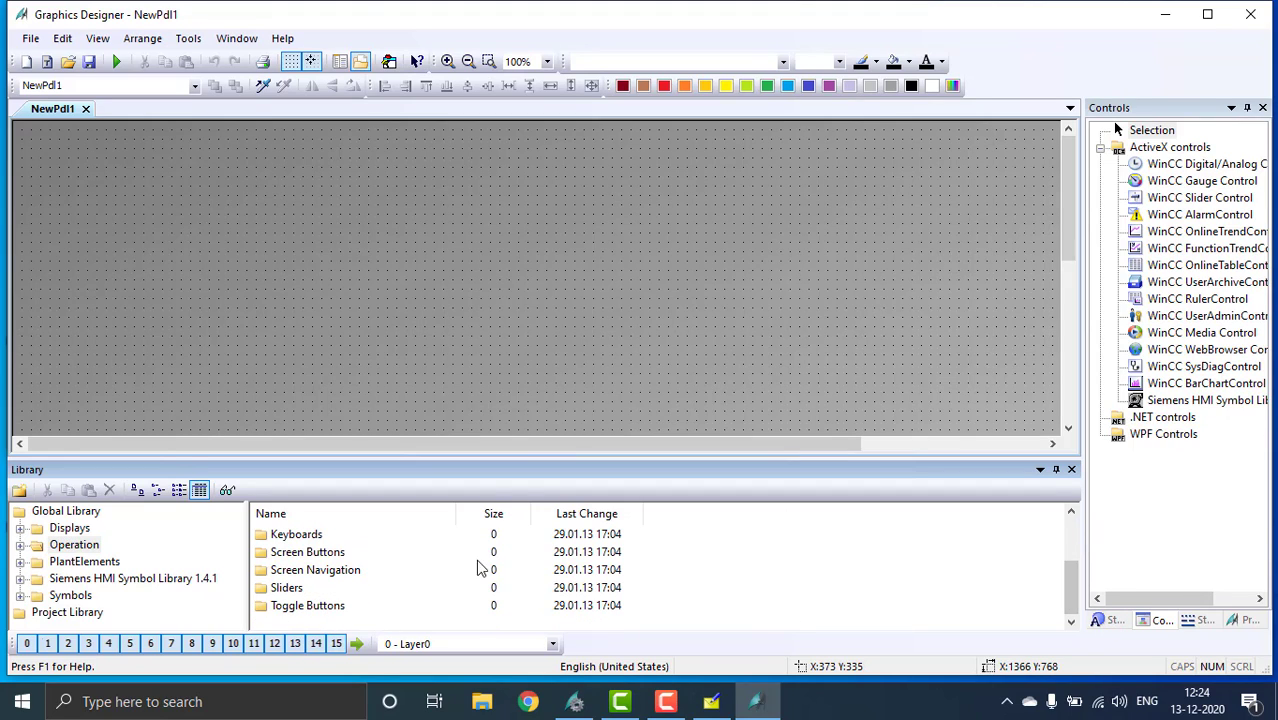
double_click(287, 590)
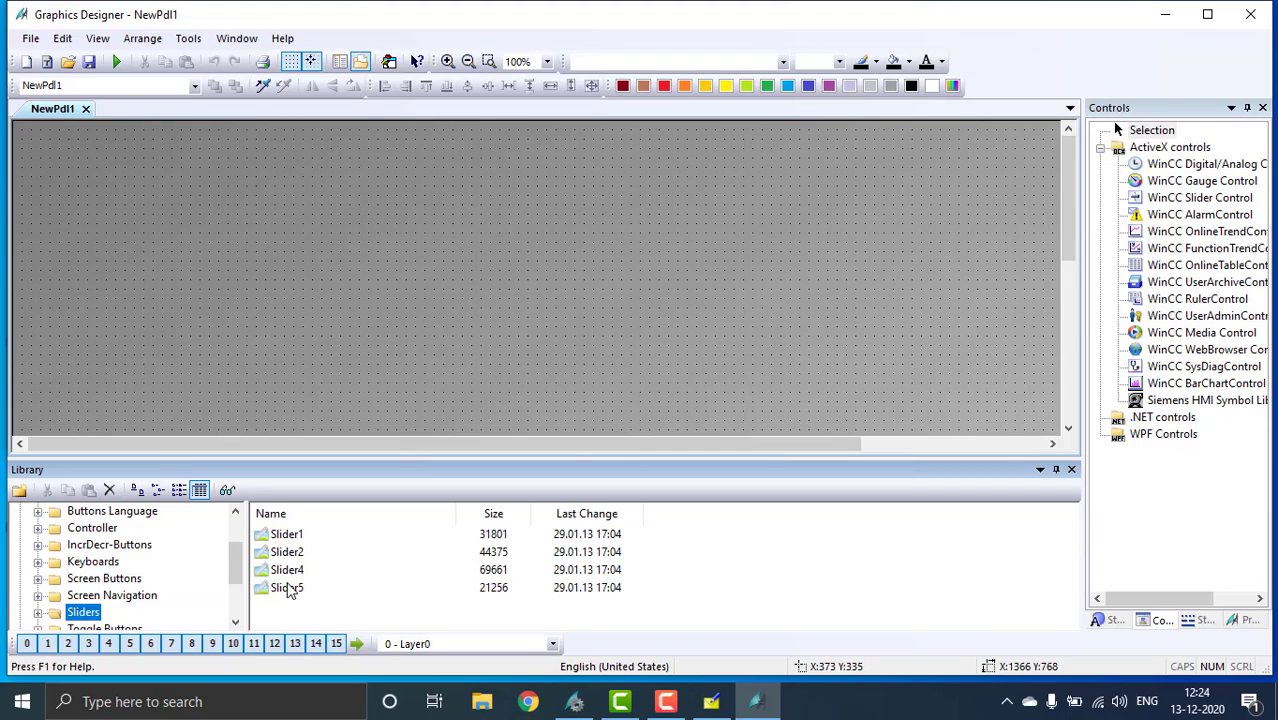
left_click_drag(282, 538, 170, 360)
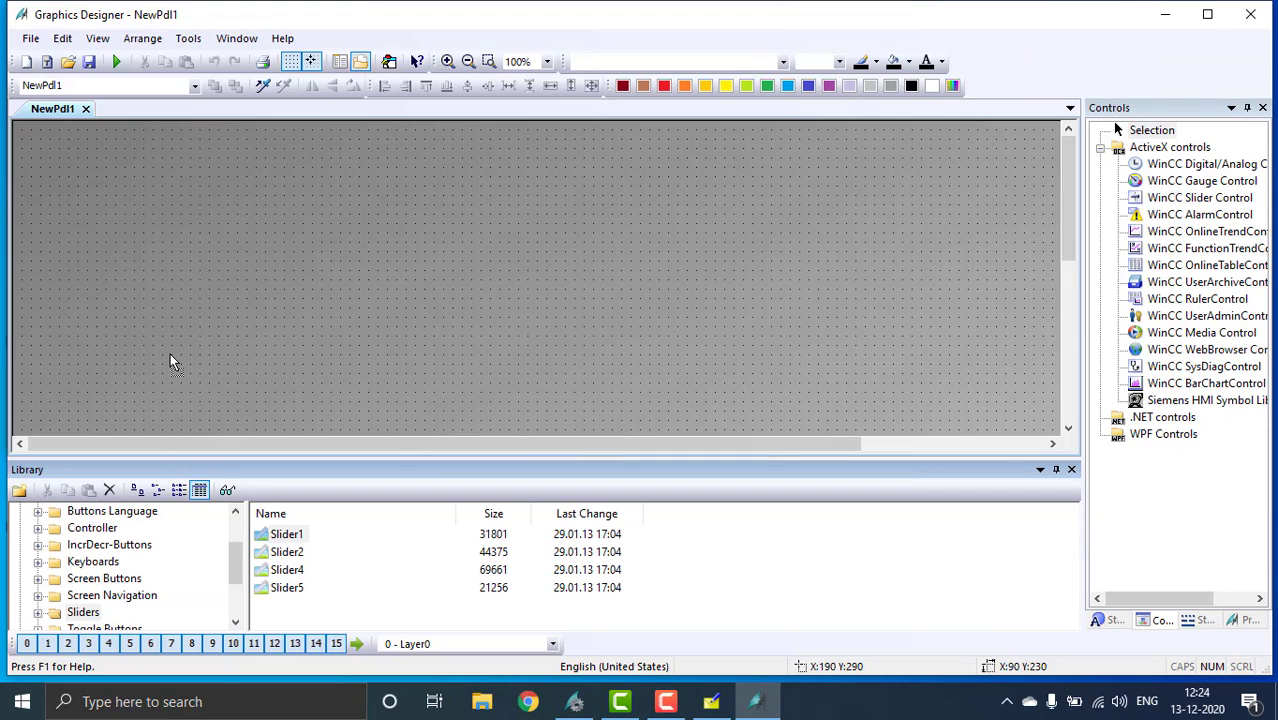
left_click_drag(108, 222, 87, 168)
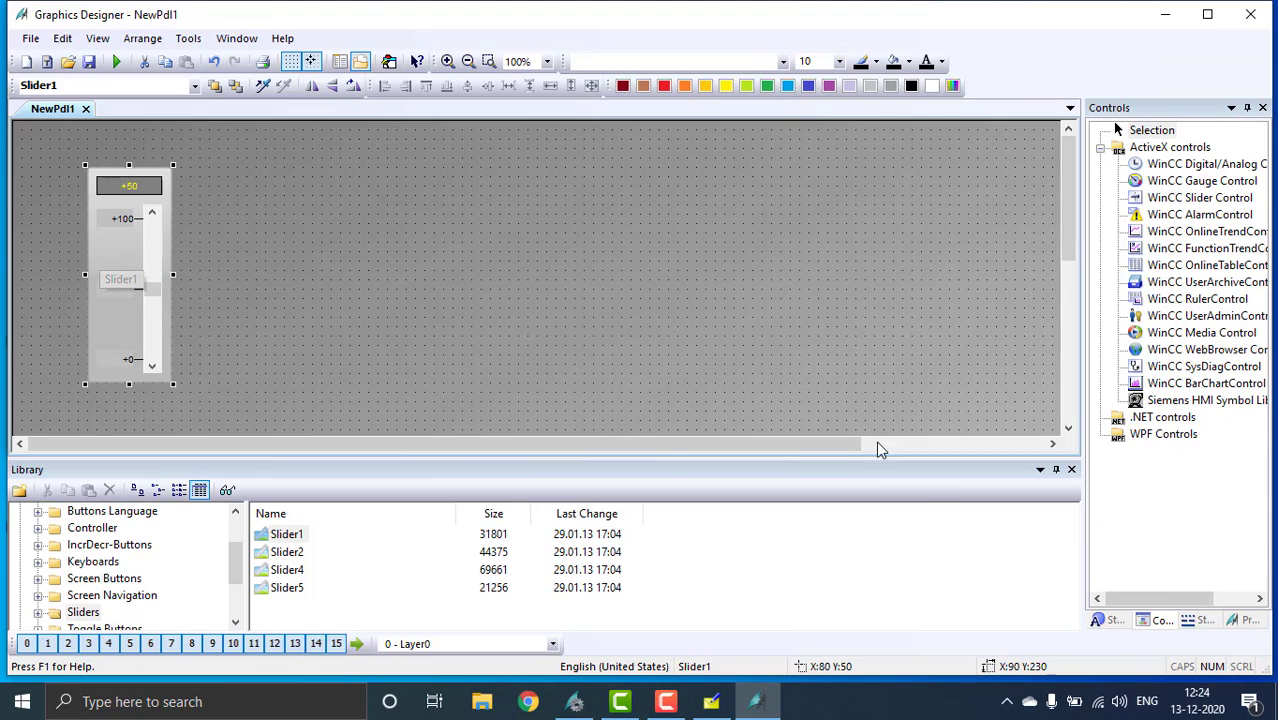
- Move the slider top-left and set its Process value to 0
left_click(1071, 469)
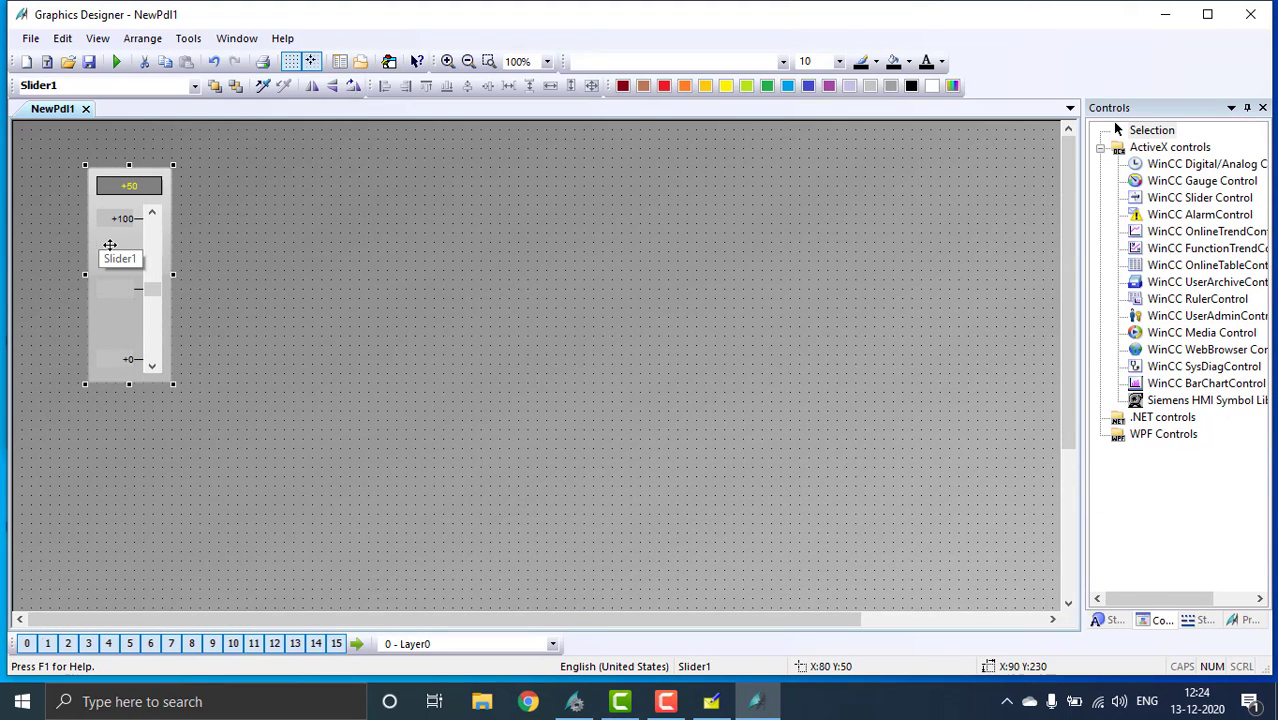
key("ctrl+z")
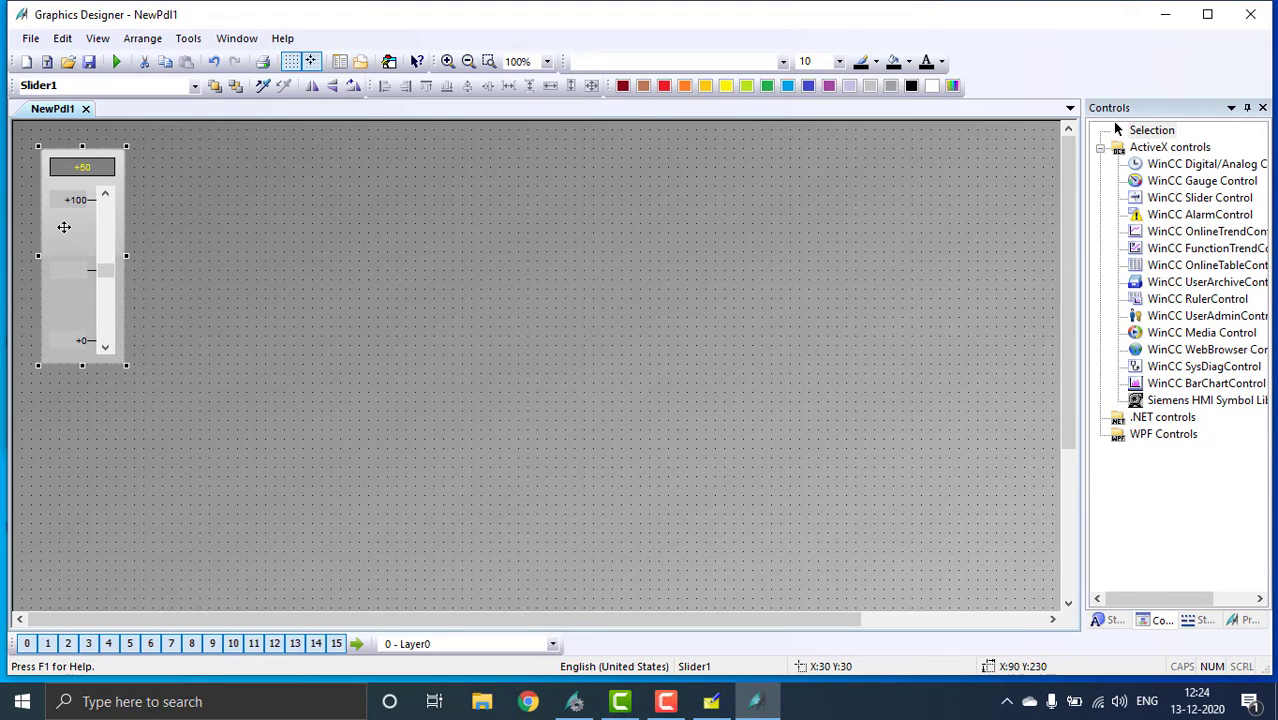
double_click(63, 222)
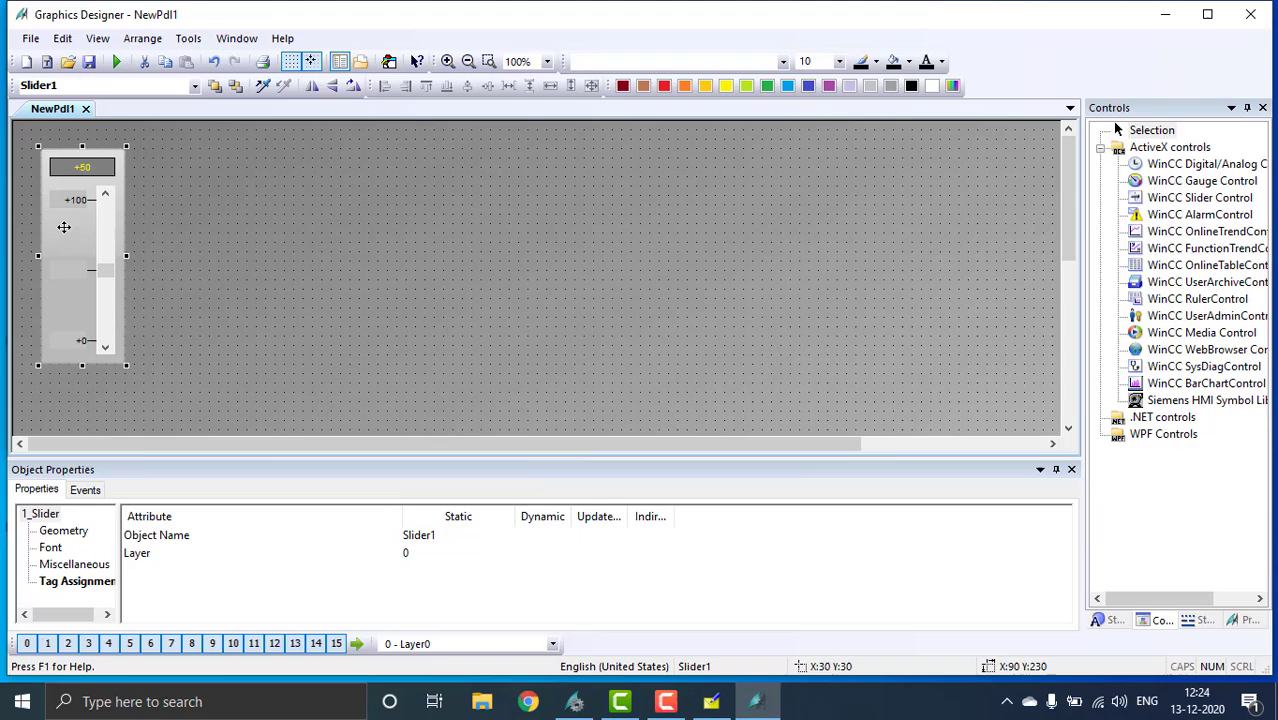
left_click(93, 590)
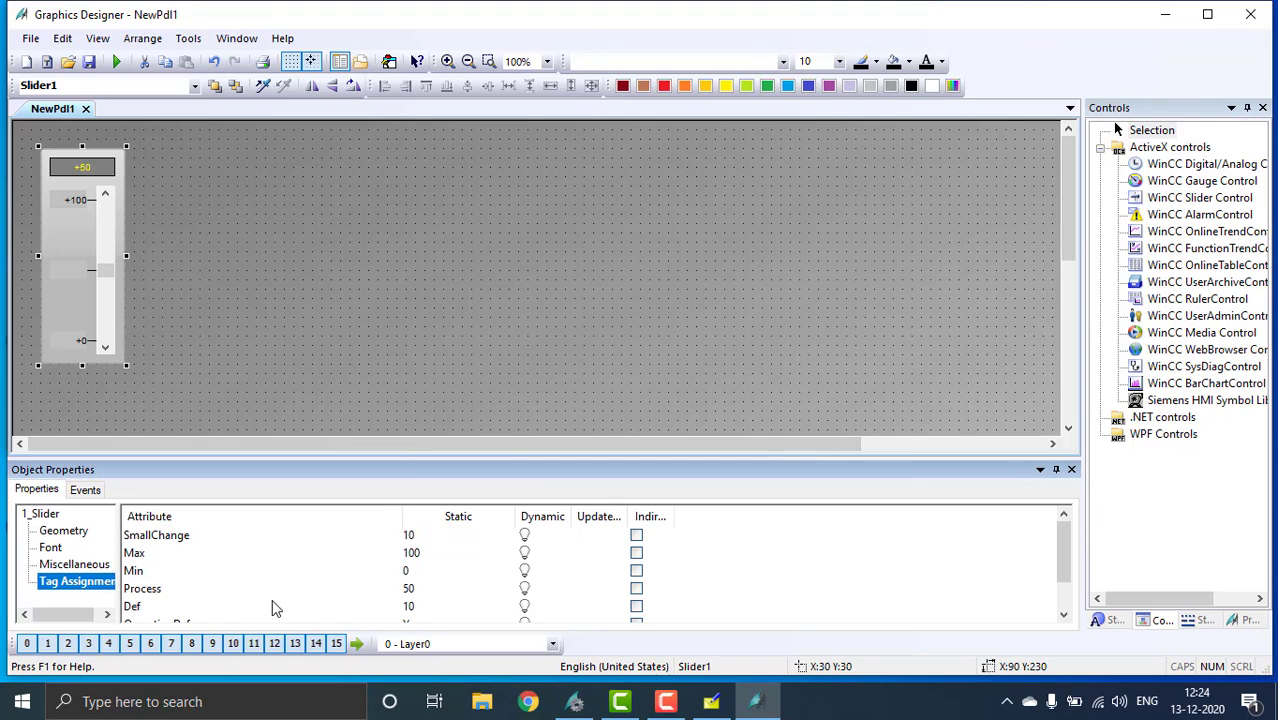
double_click(410, 591)
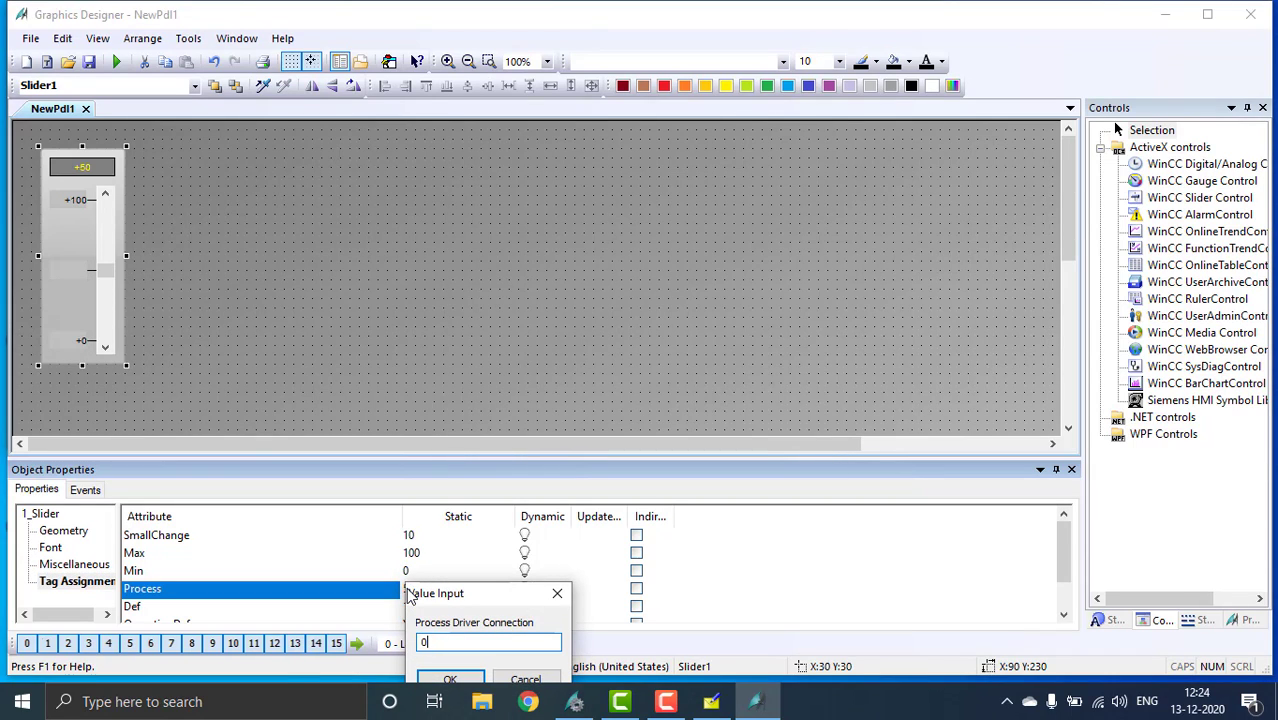
type("0")
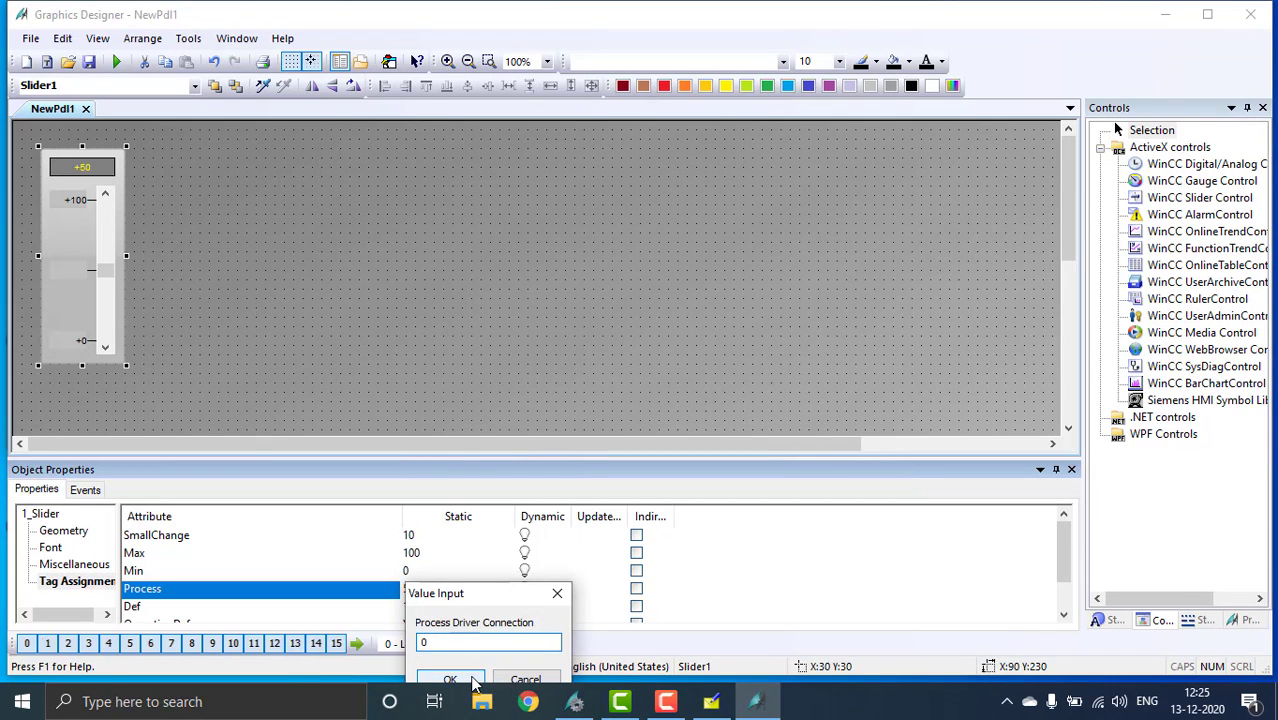
left_click(450, 679)
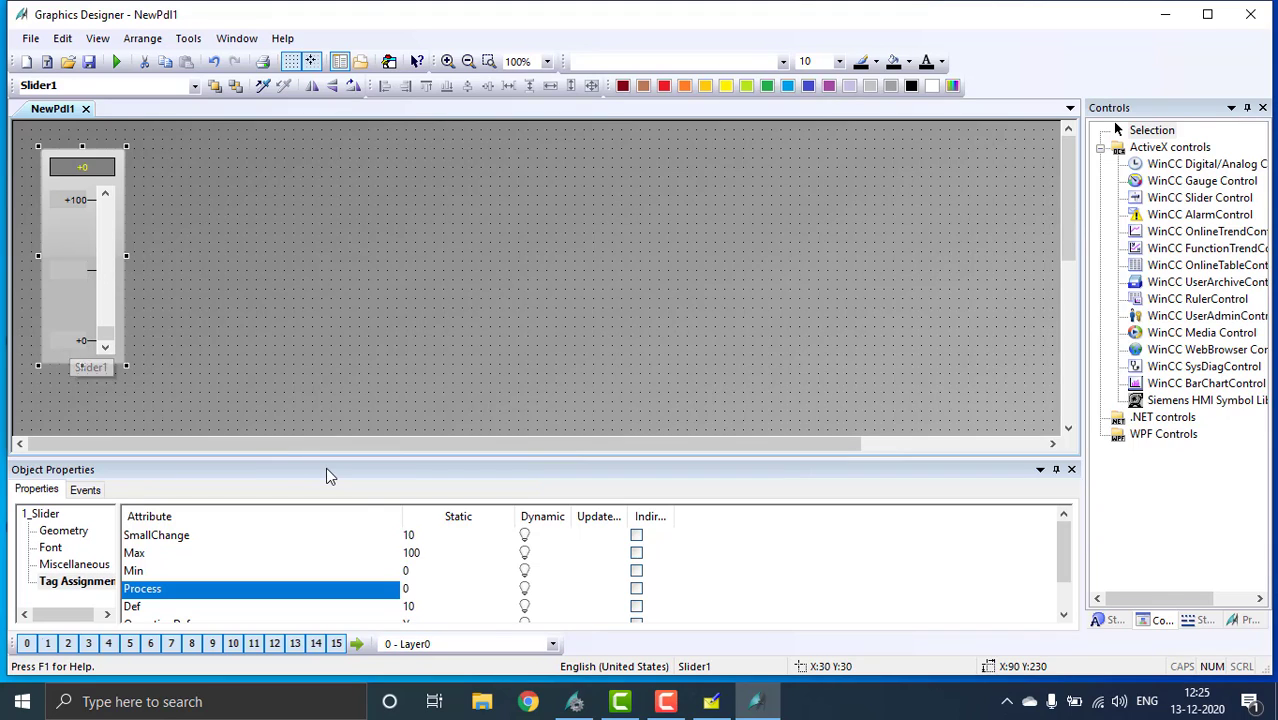
- Link the slider's Process attribute to tag 'a', updating upon change
right_click(525, 595)
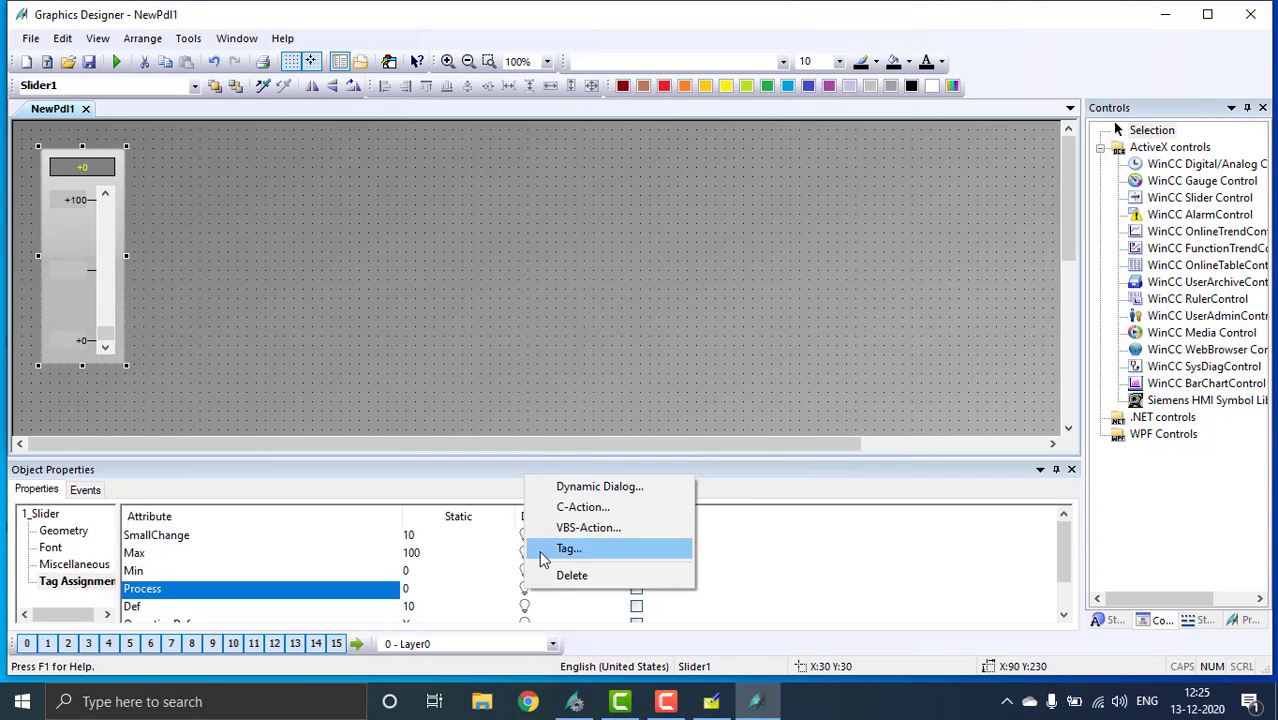
left_click(545, 551)
left_click(617, 236)
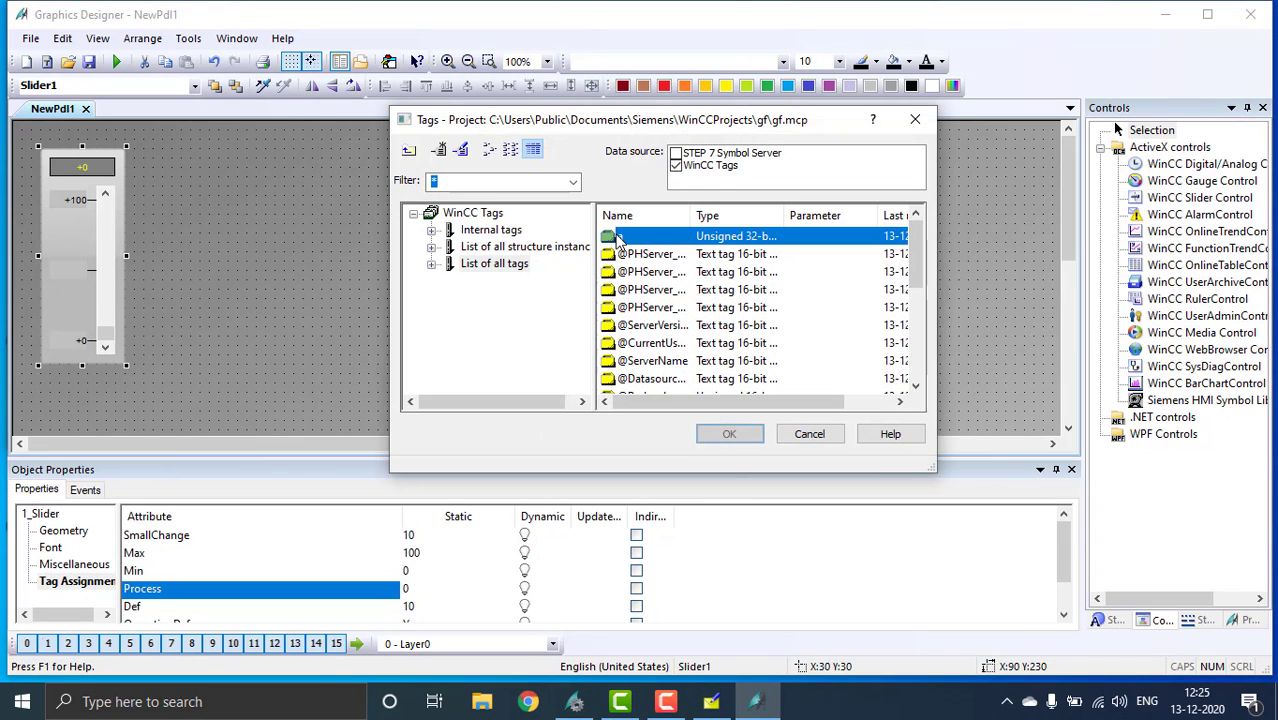
left_click(729, 433)
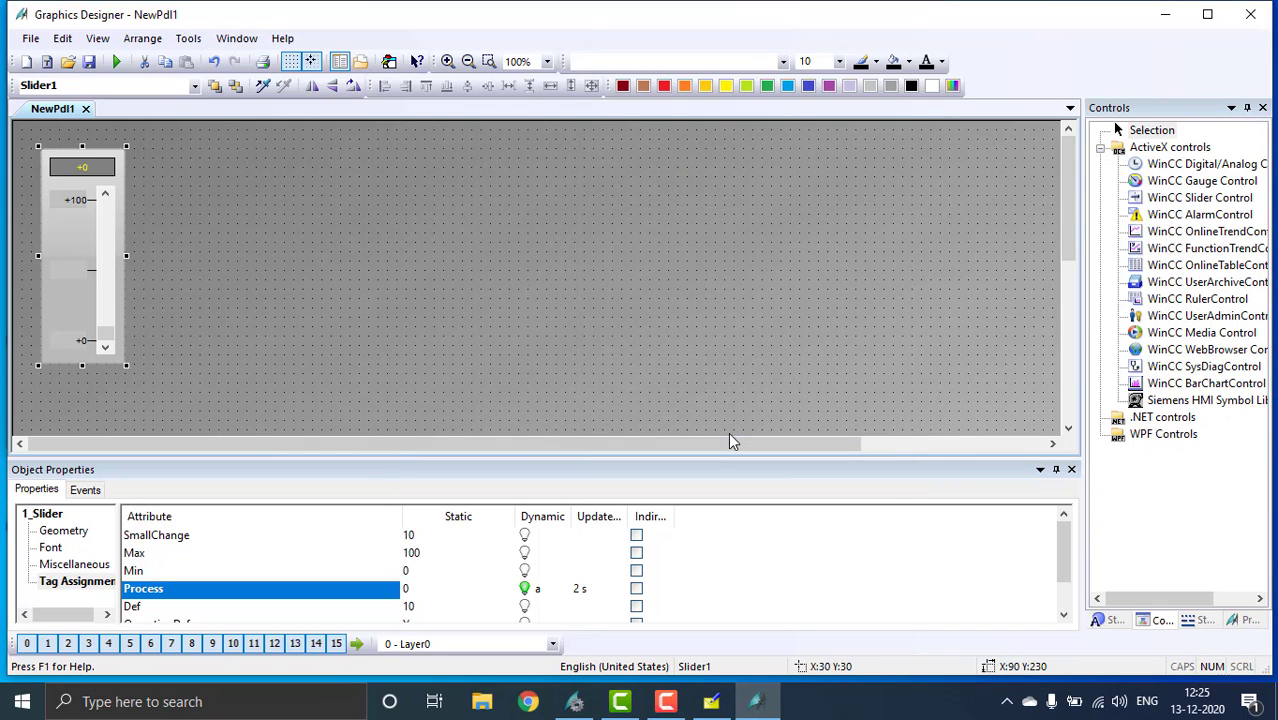
left_click(583, 594)
left_click(650, 266)
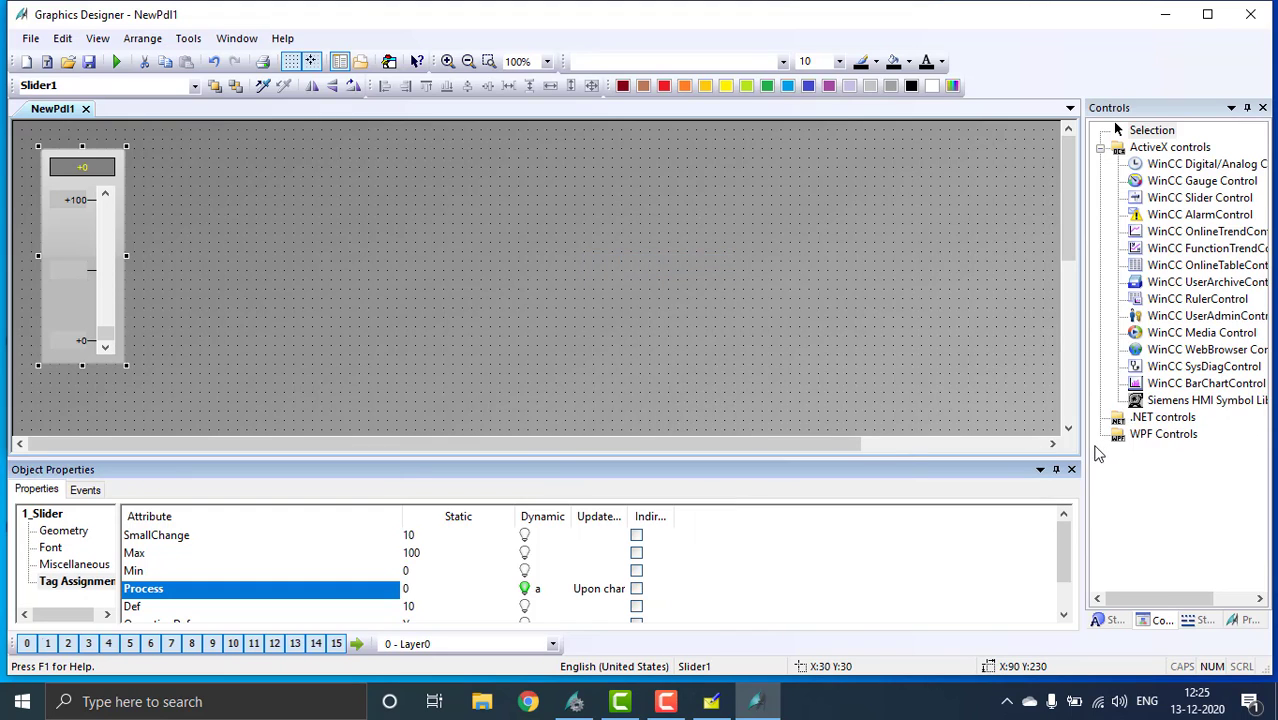
left_click(1071, 469)
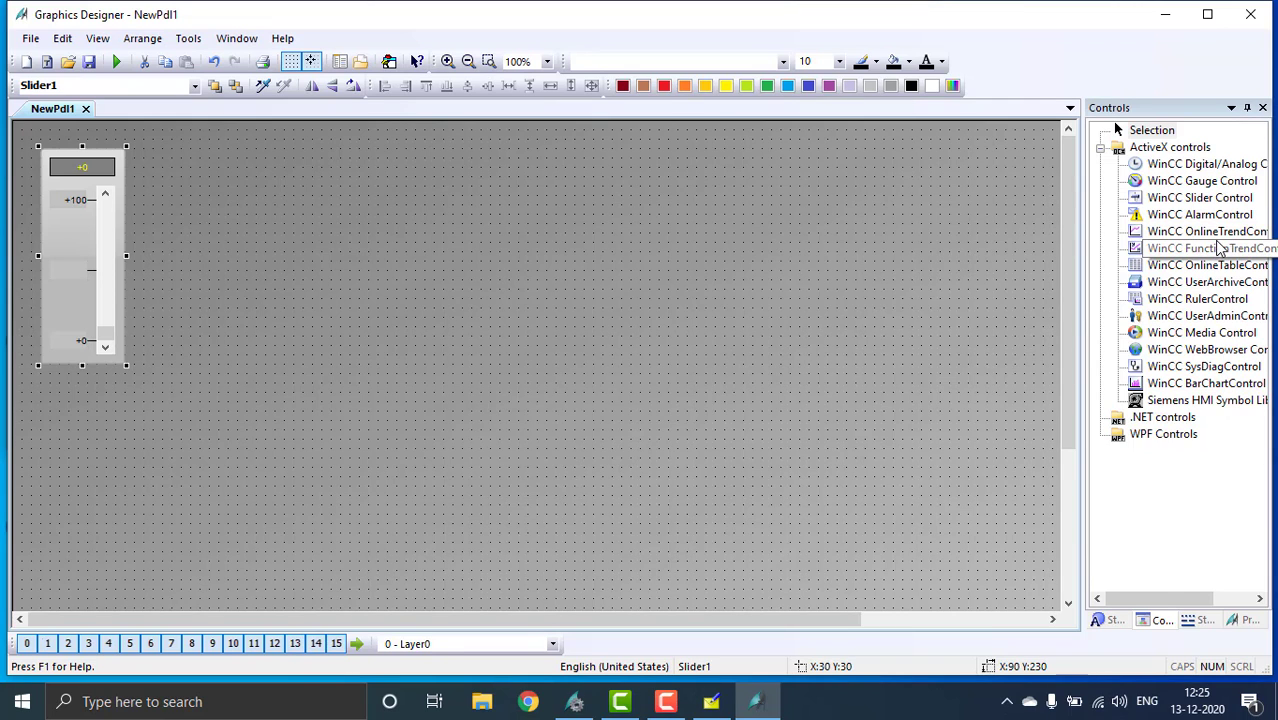
- Place a WinCC OnlineTrendControl and bind Trend 1 to archive tag arch1\a
left_click(1216, 244)
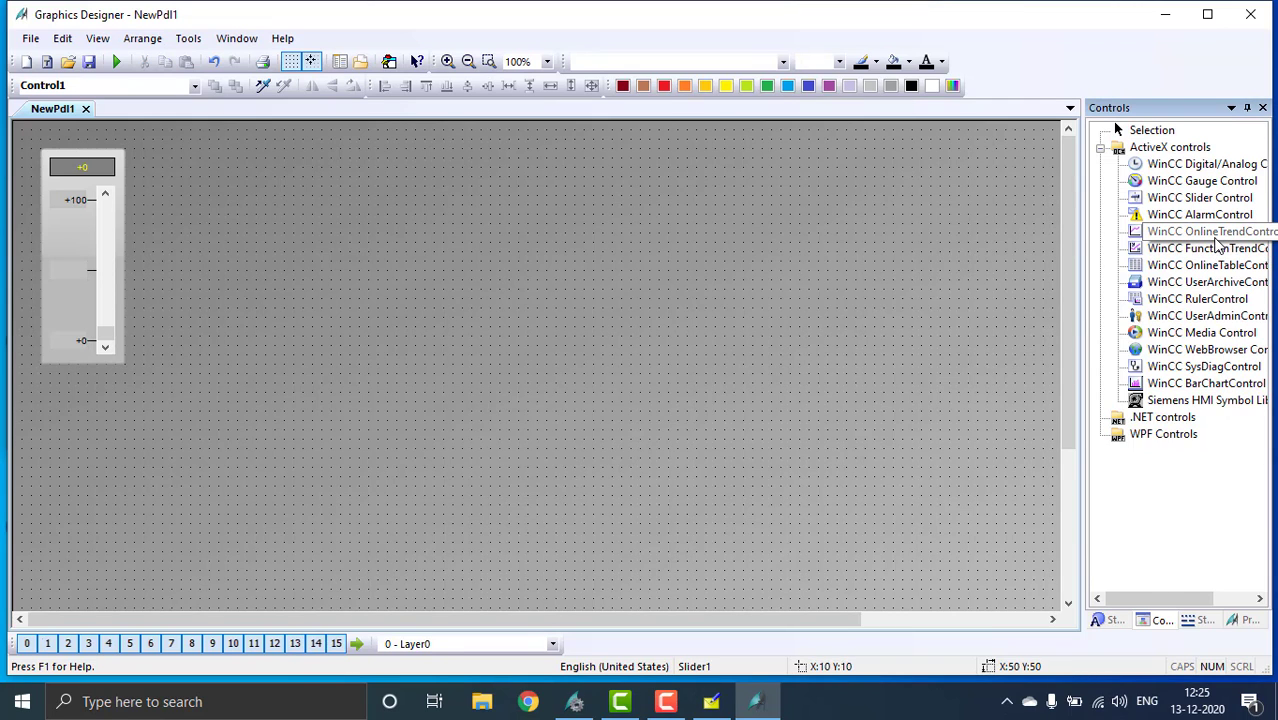
double_click(1217, 240)
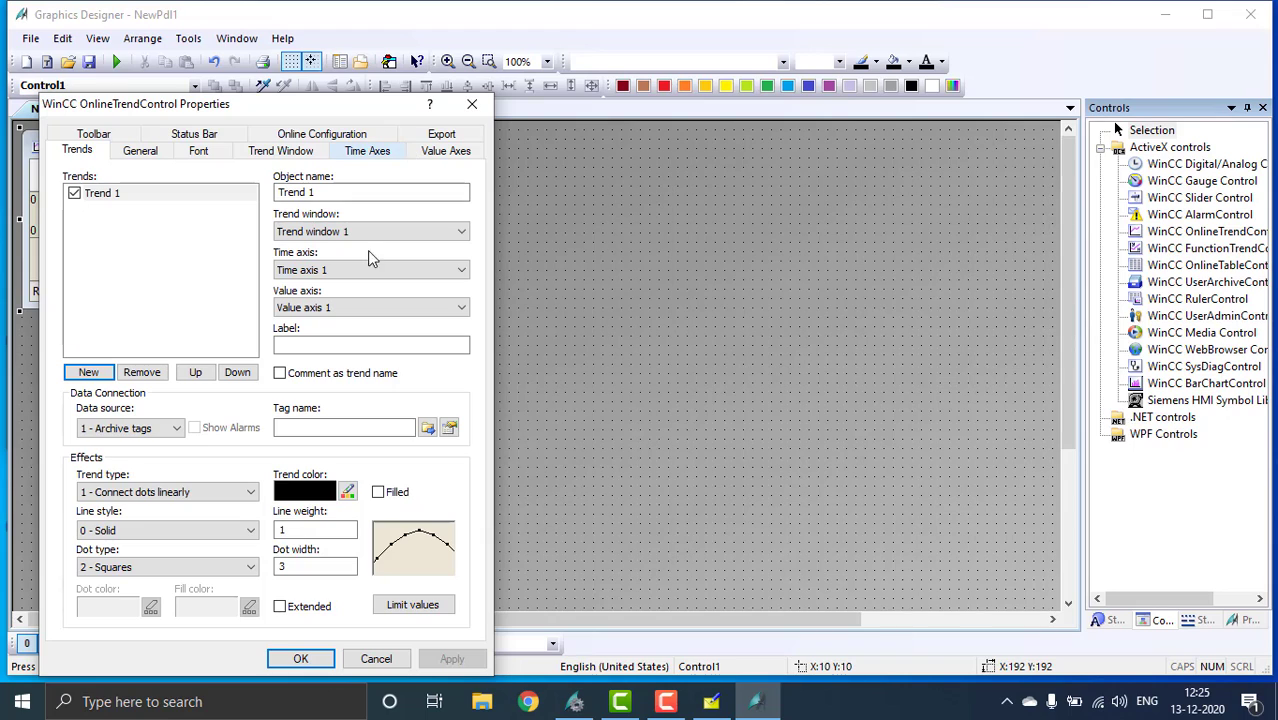
left_click(427, 427)
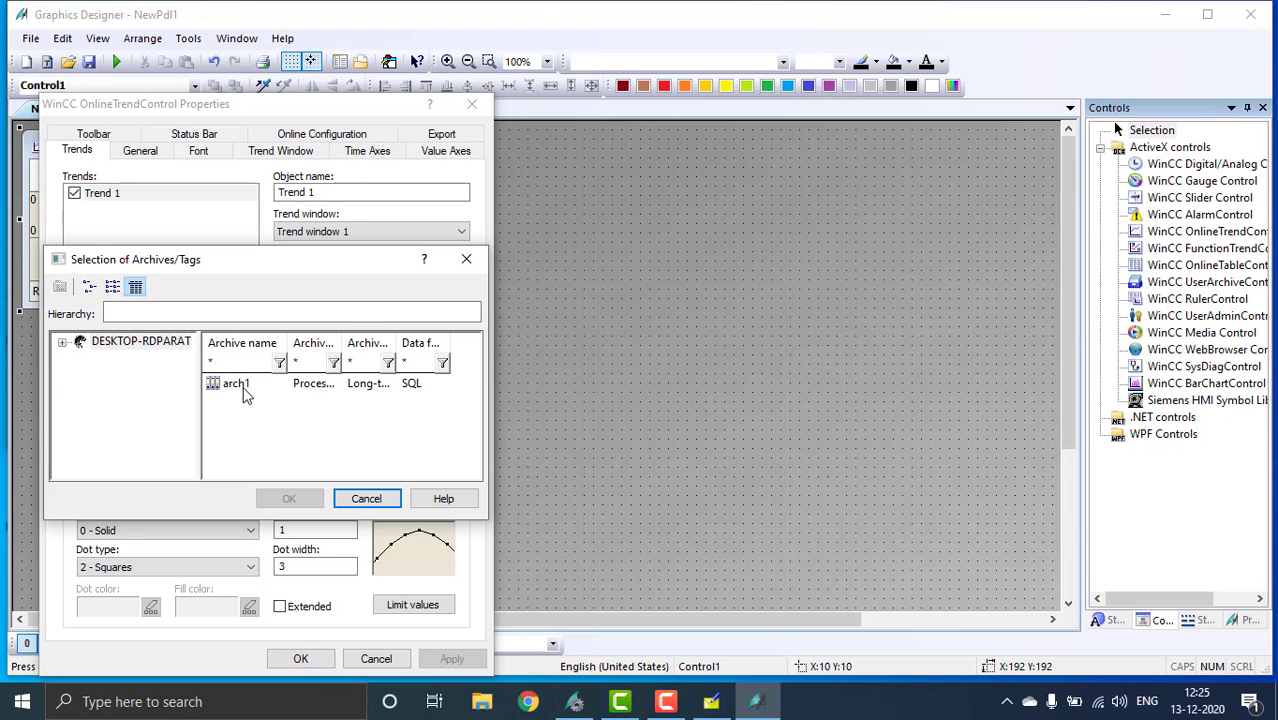
double_click(240, 390)
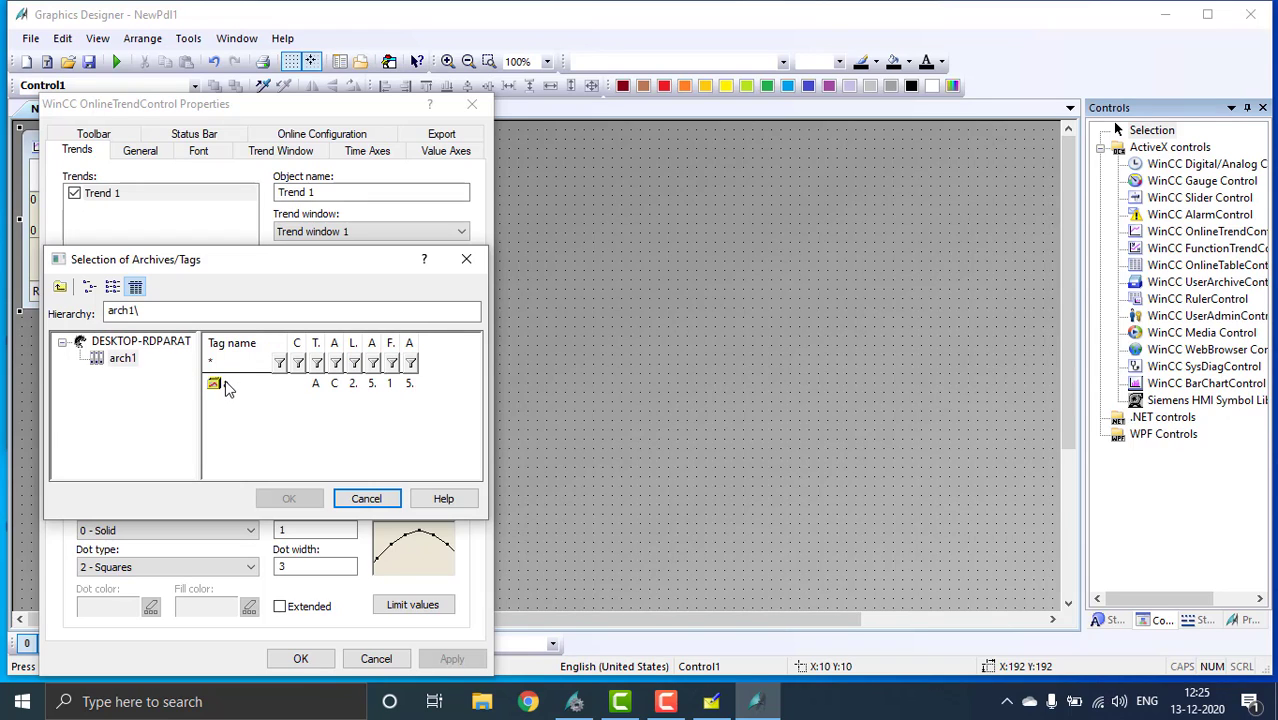
left_click(224, 385)
left_click(316, 502)
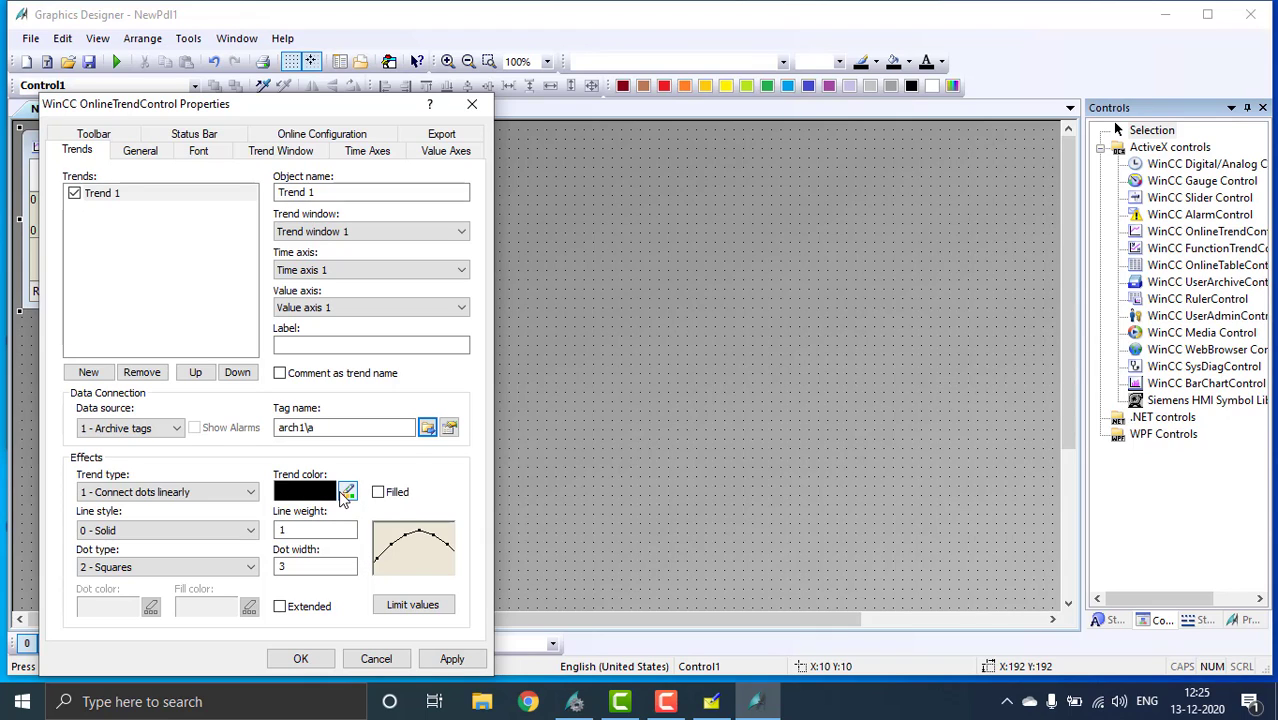
- Set the Trend 1 line colour to green (00E600)
left_click(347, 493)
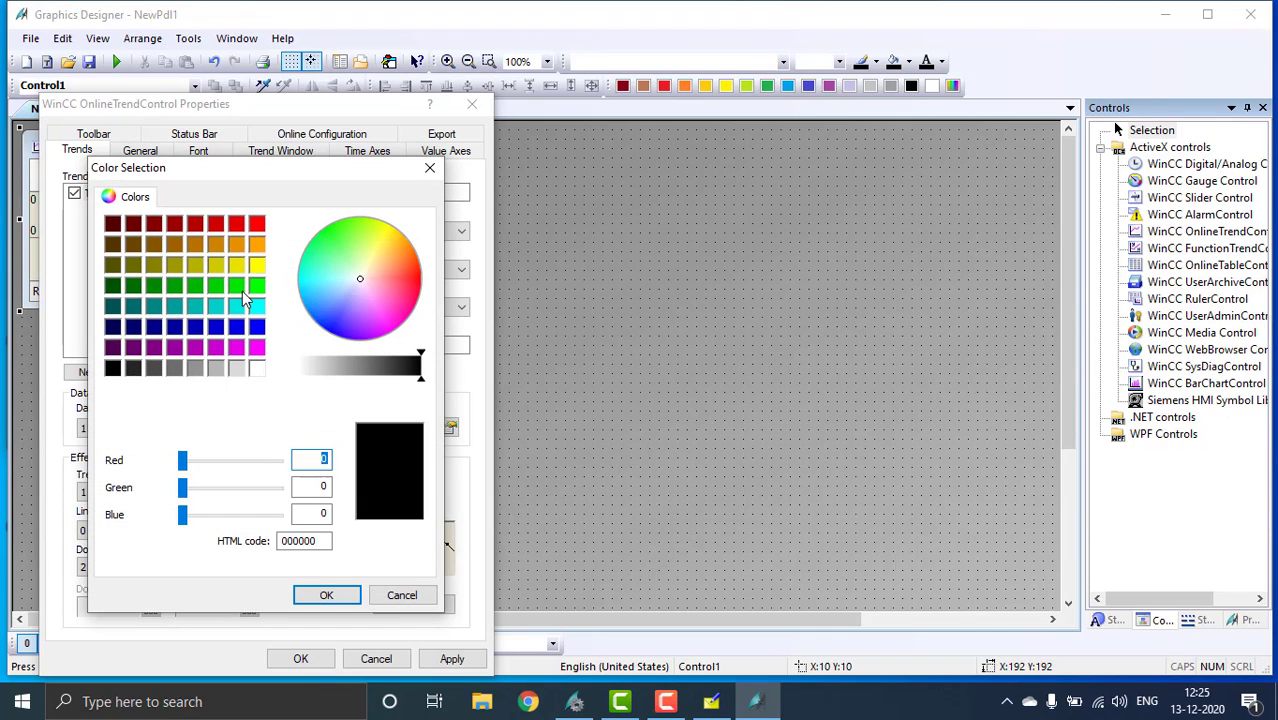
left_click(237, 286)
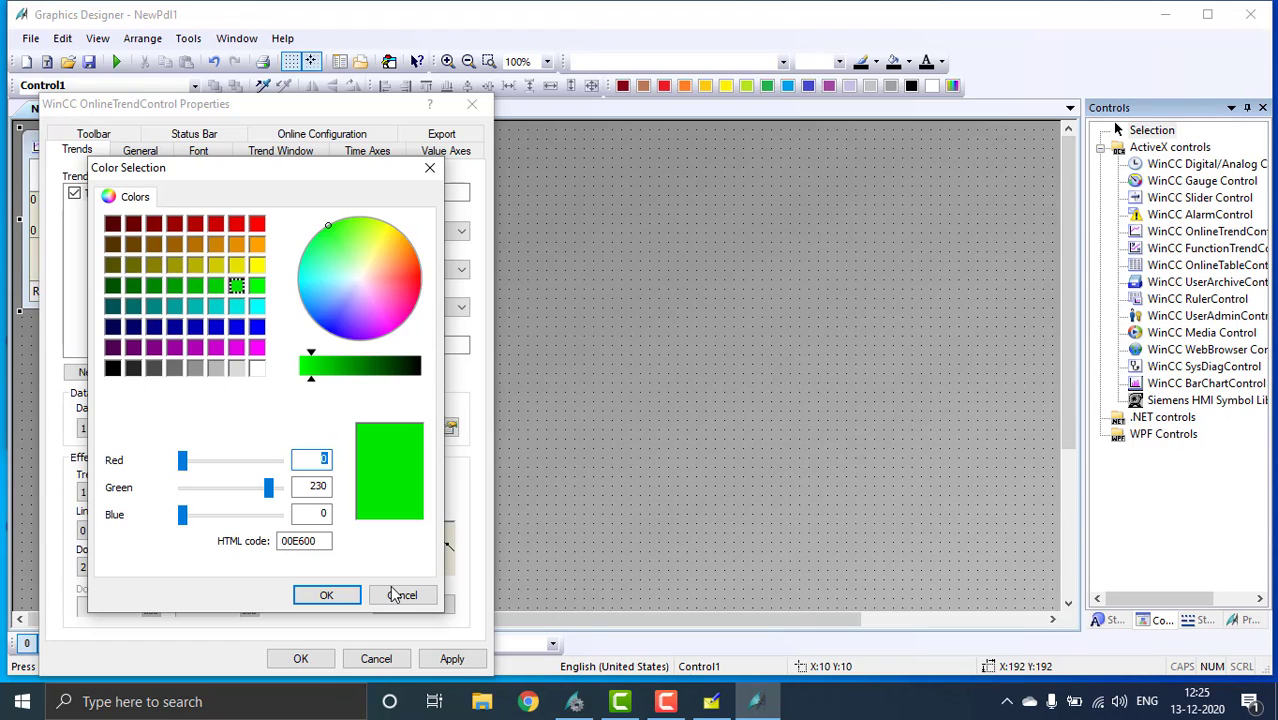
left_click(345, 597)
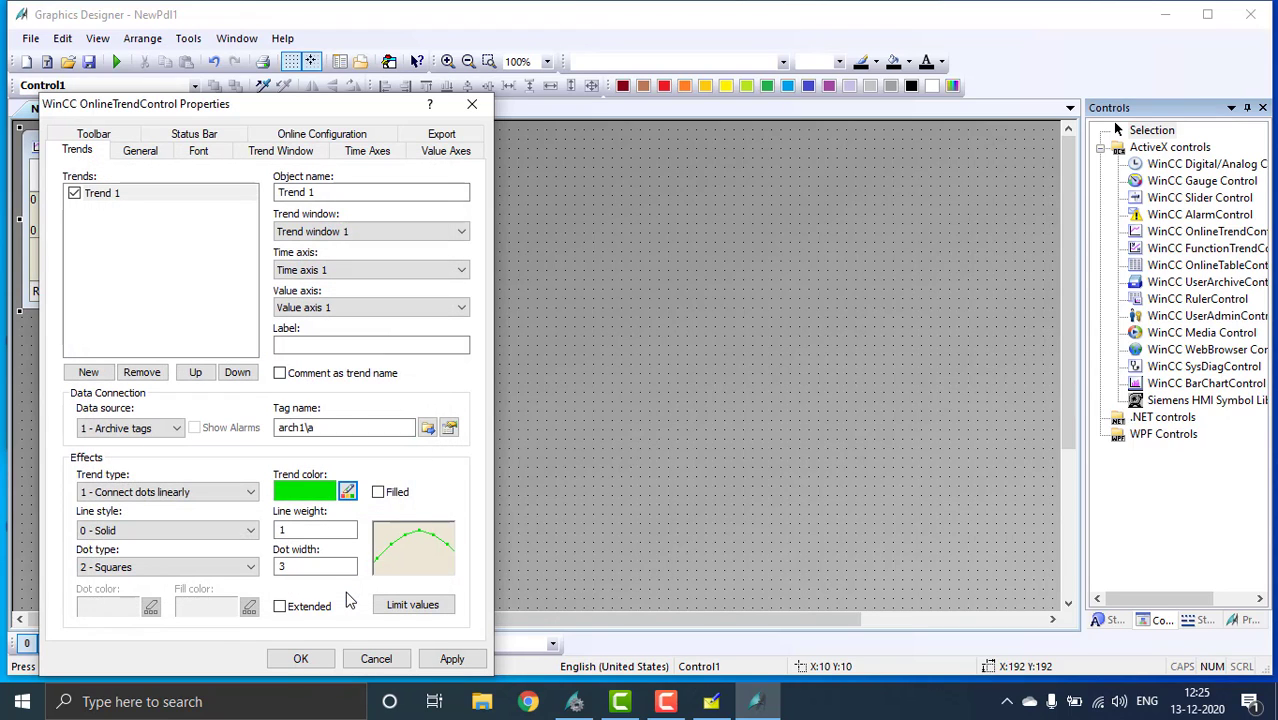
- Enable the trend's low limit value of 0 and colour it red
left_click(400, 604)
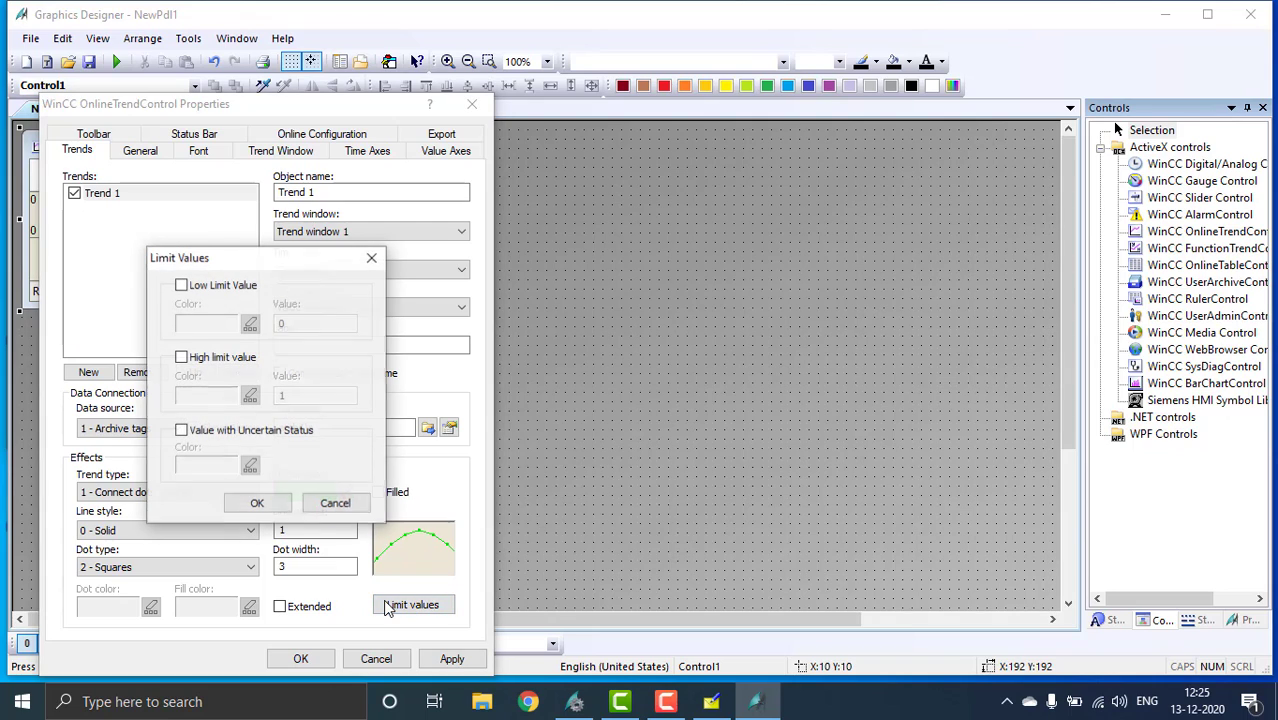
left_click(181, 285)
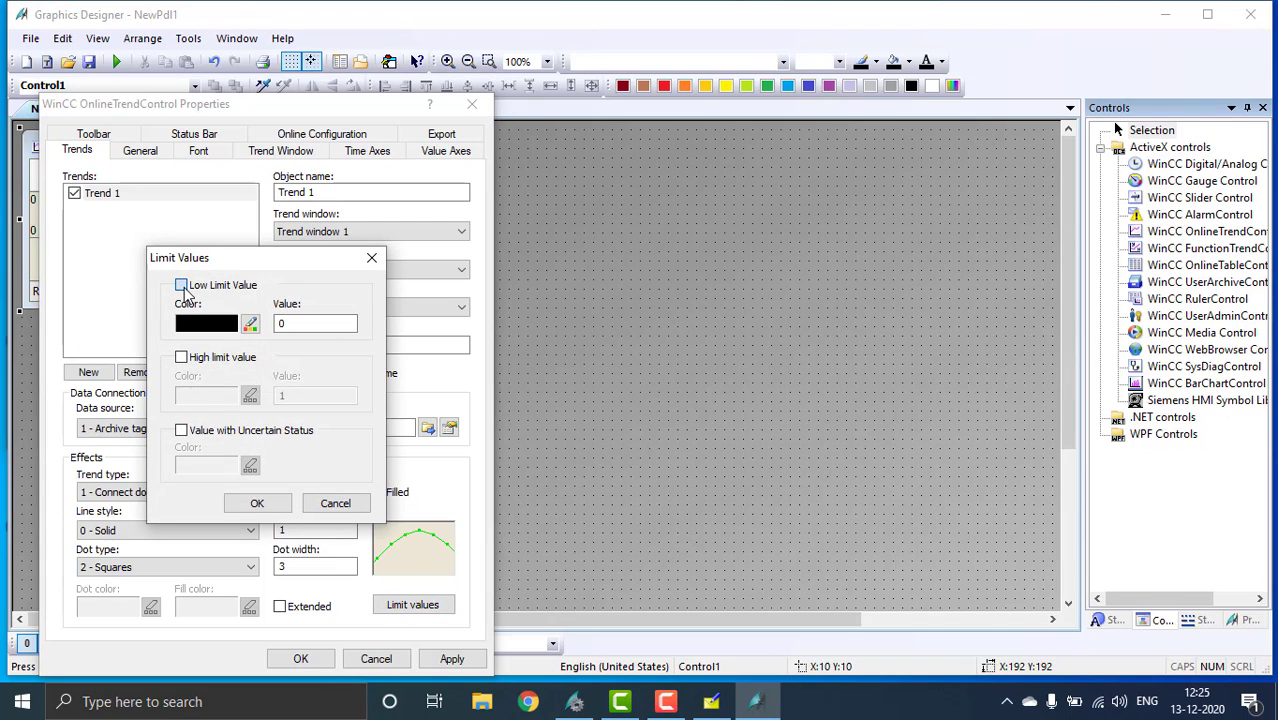
left_click(250, 324)
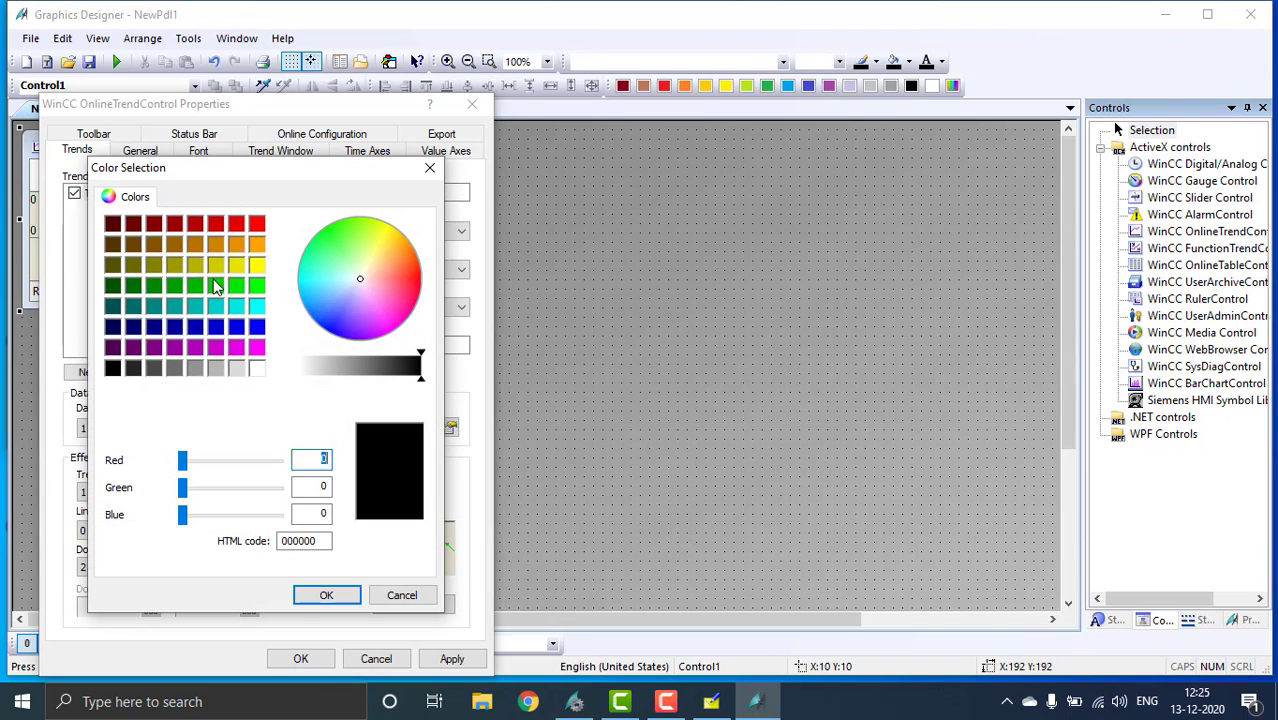
left_click(236, 224)
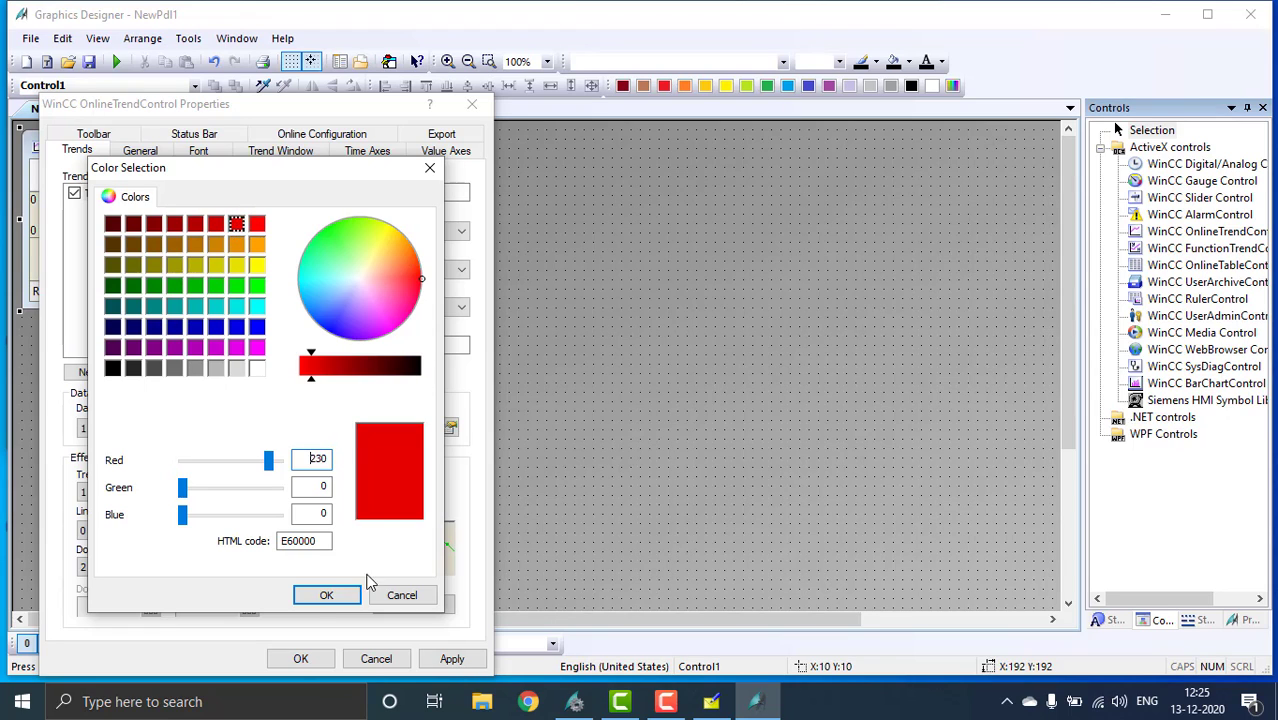
left_click(316, 597)
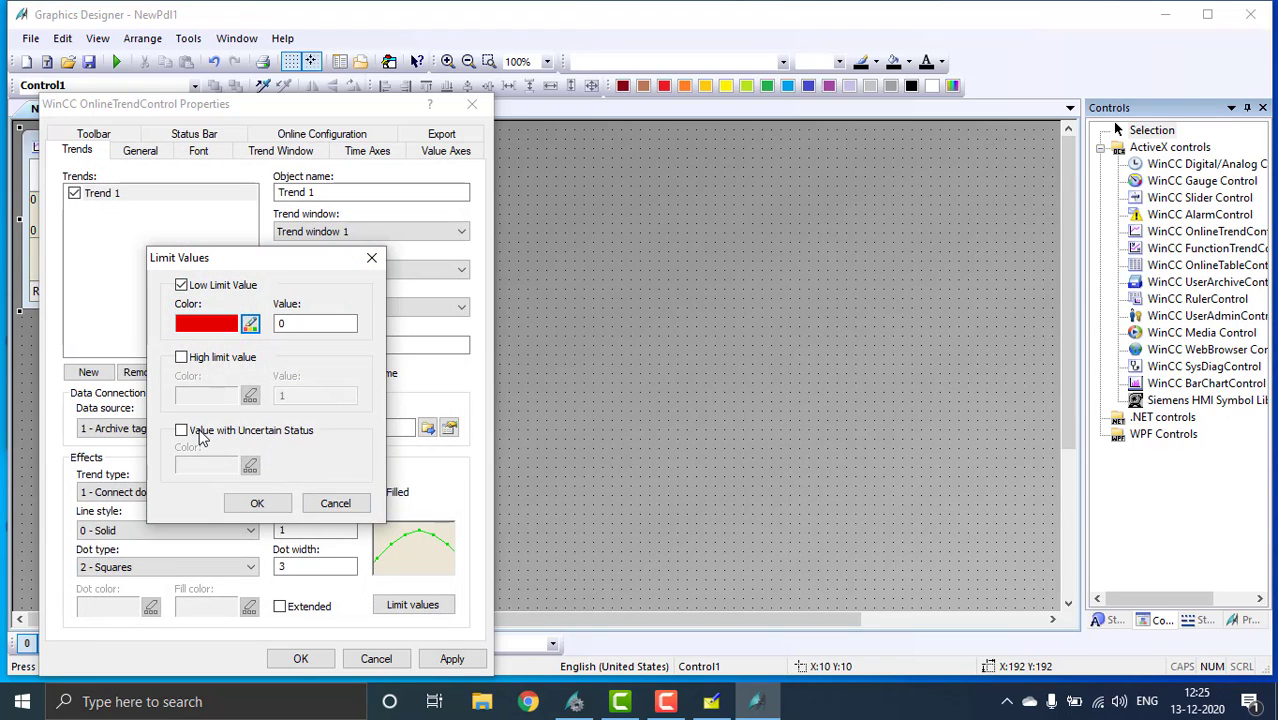
- Enable a dark blue high limit with value 100 and confirm the limit values
left_click(181, 357)
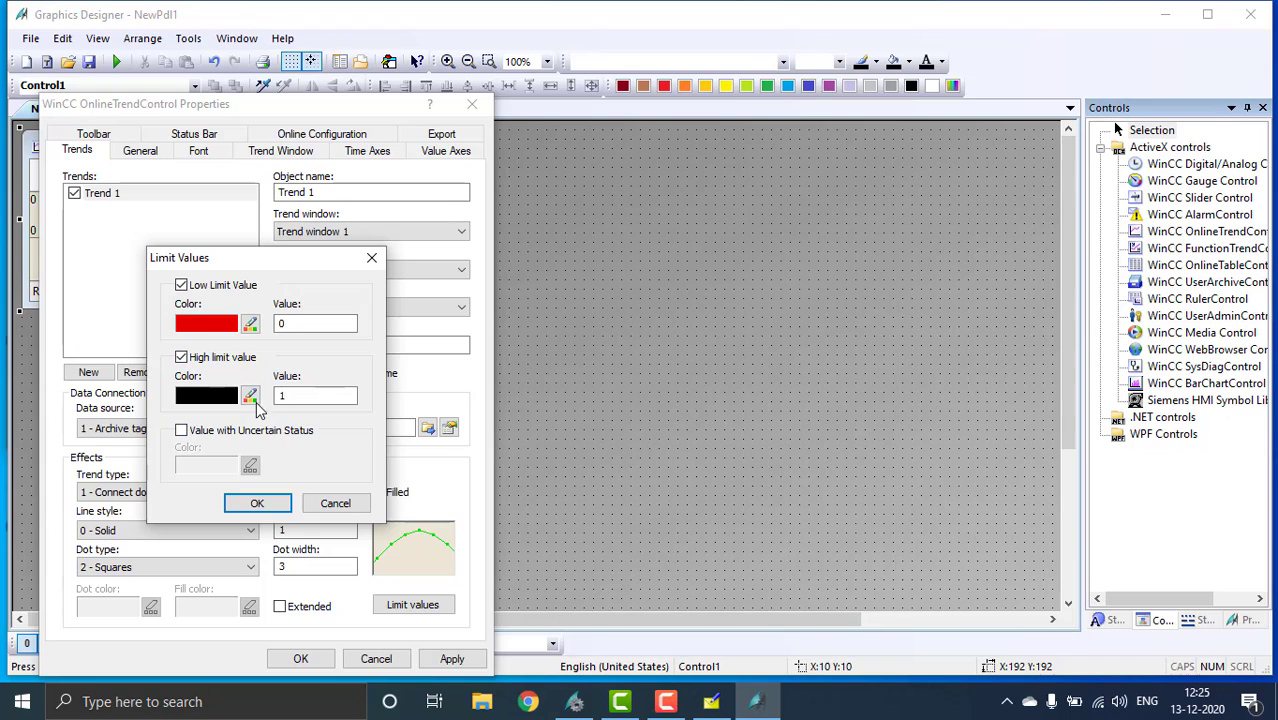
left_click(250, 396)
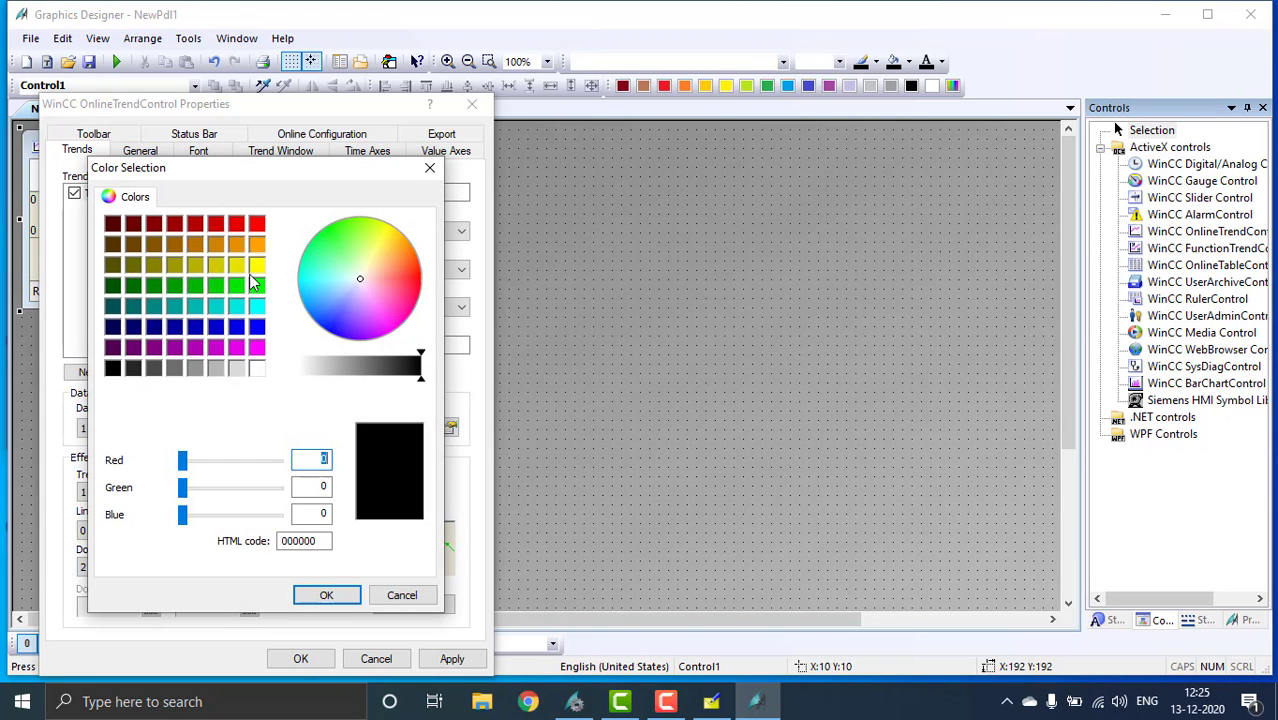
left_click(216, 327)
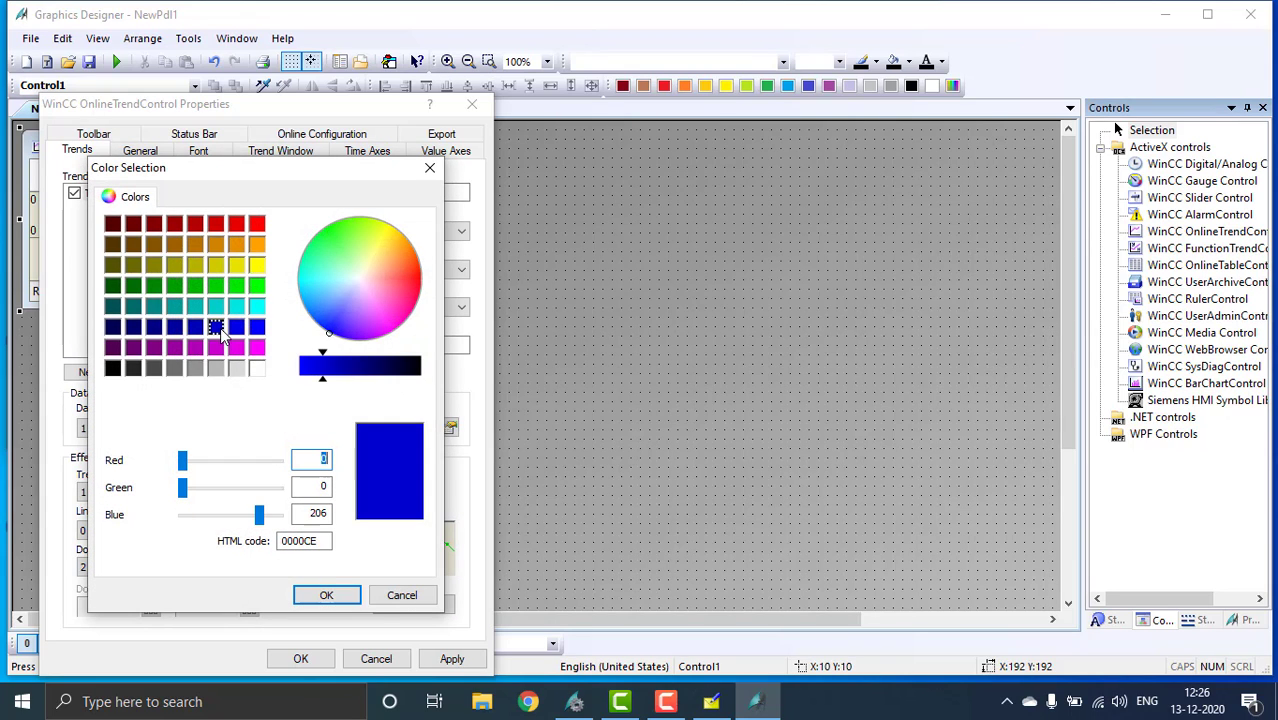
left_click(338, 596)
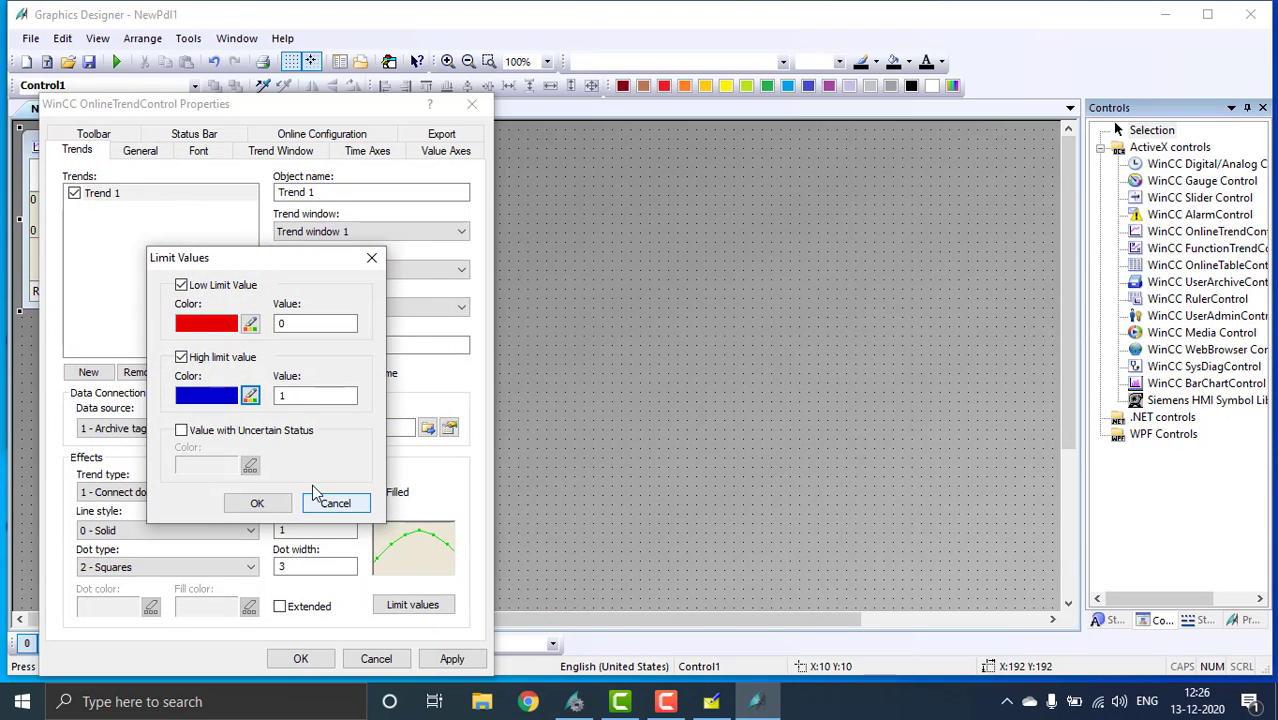
double_click(302, 397)
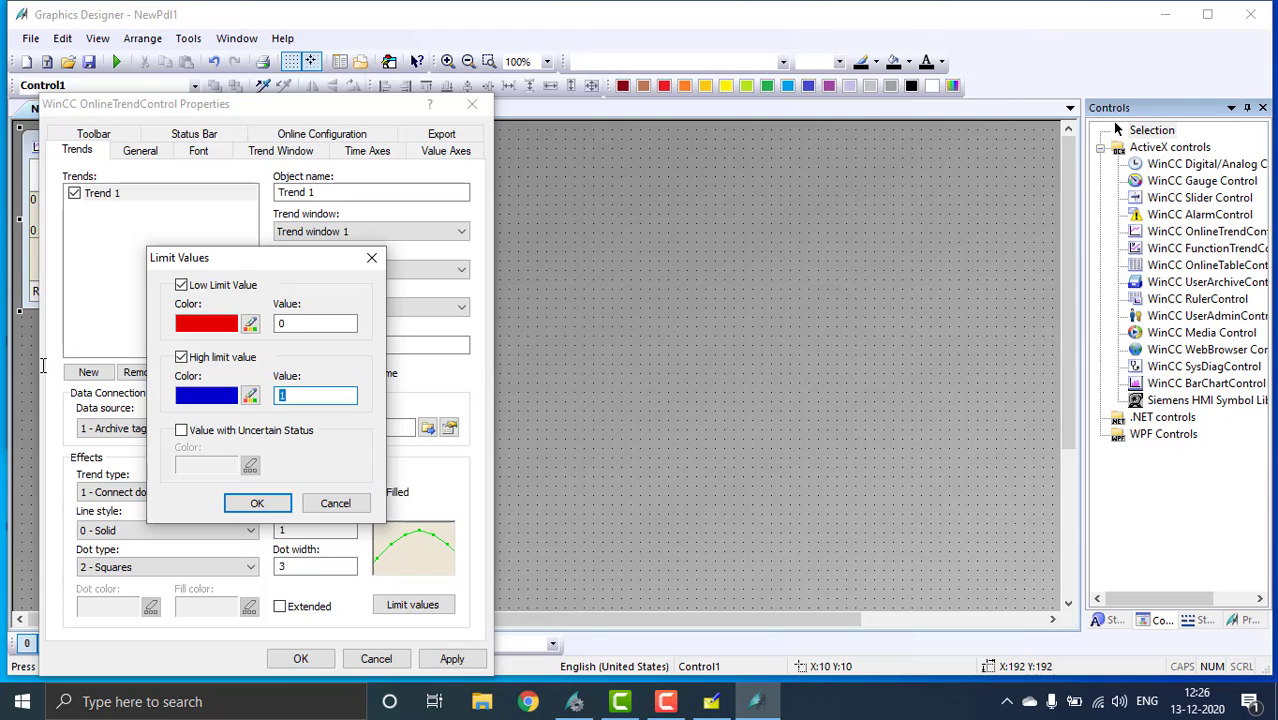
type("100")
left_click(255, 504)
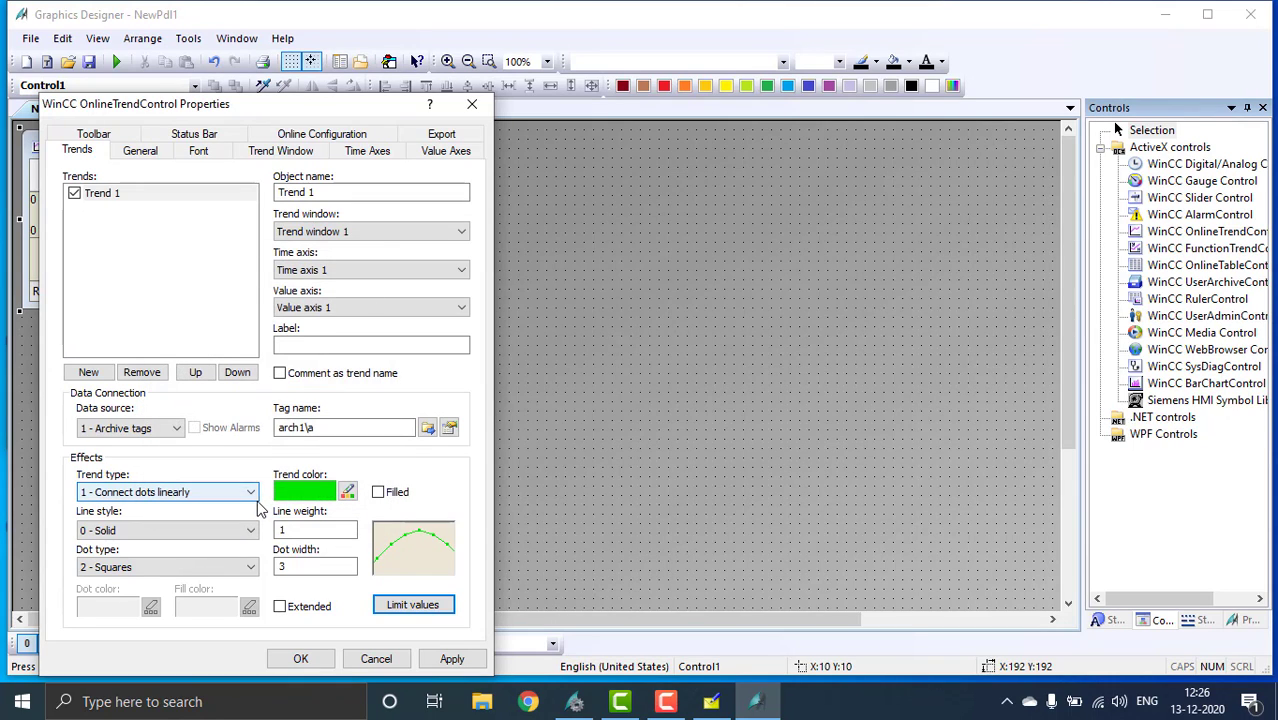
- Close the trend properties, enlarge the trend control into a full chart, and move it beside the slider
left_click(300, 660)
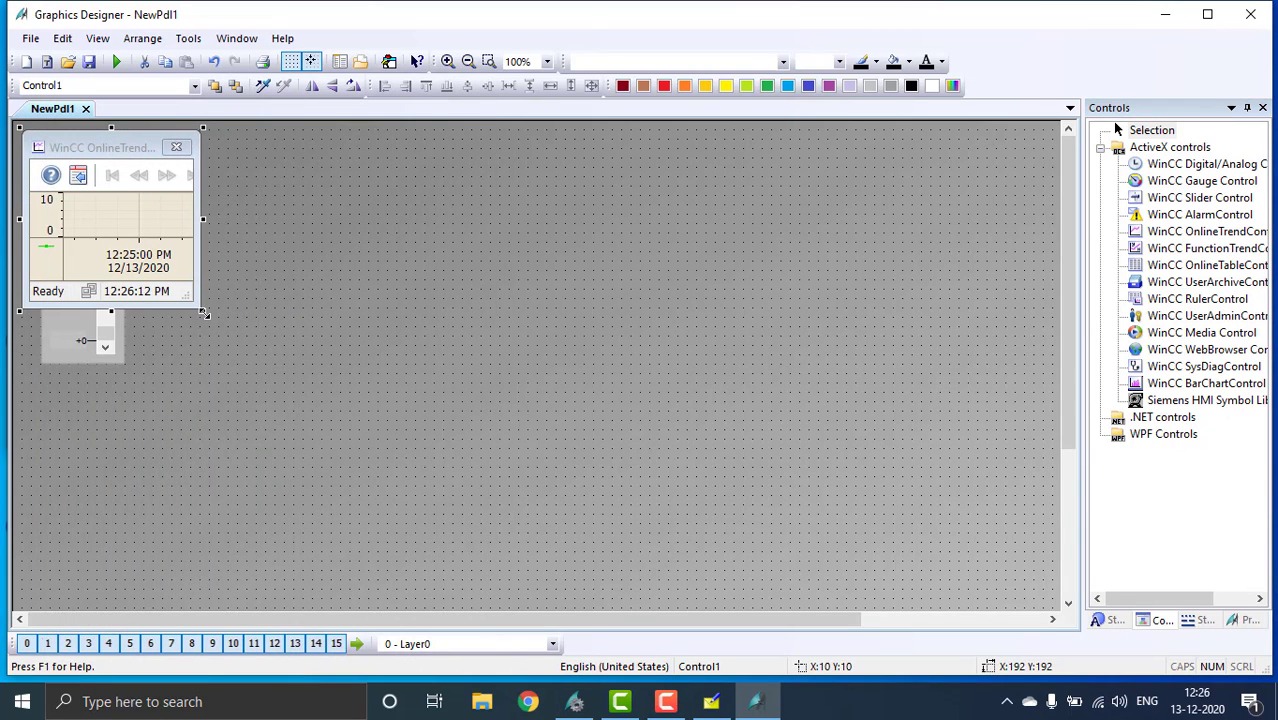
left_click_drag(203, 313, 407, 393)
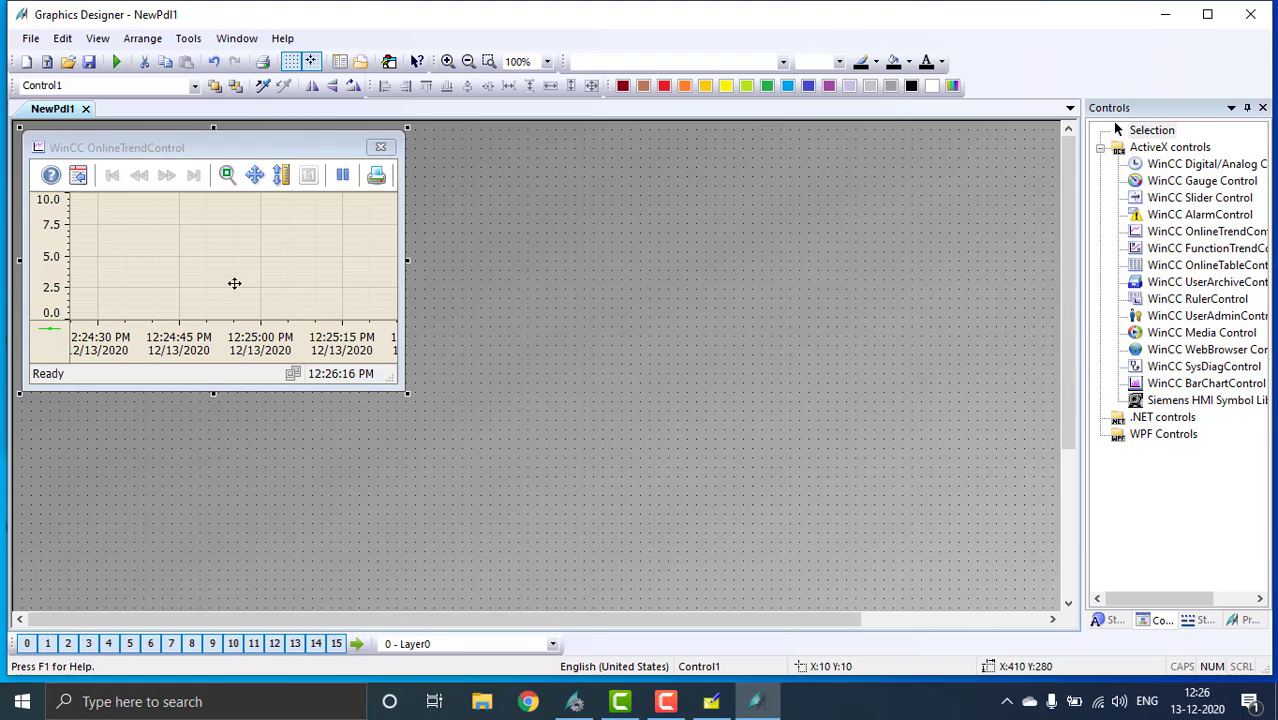
left_click_drag(234, 283, 338, 329)
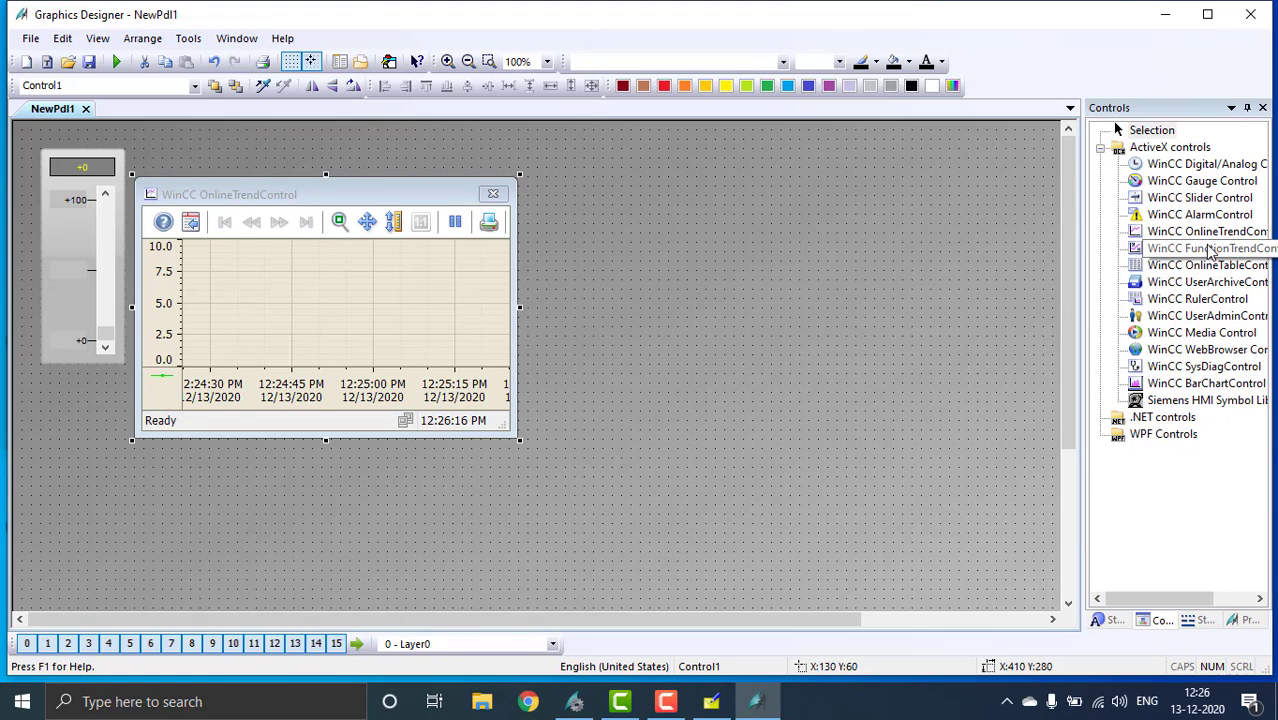
- Insert a WinCC AlarmControl whose message list adds the Message text and Point of error columns
double_click(1205, 215)
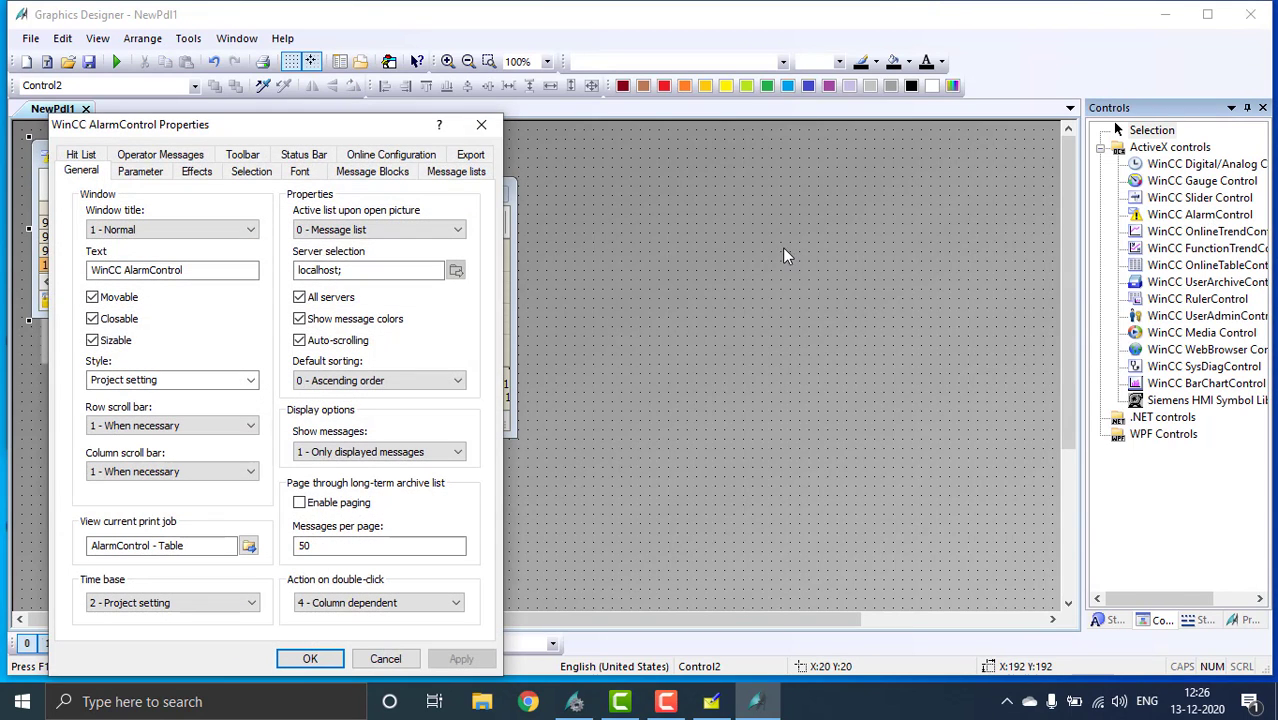
left_click(456, 174)
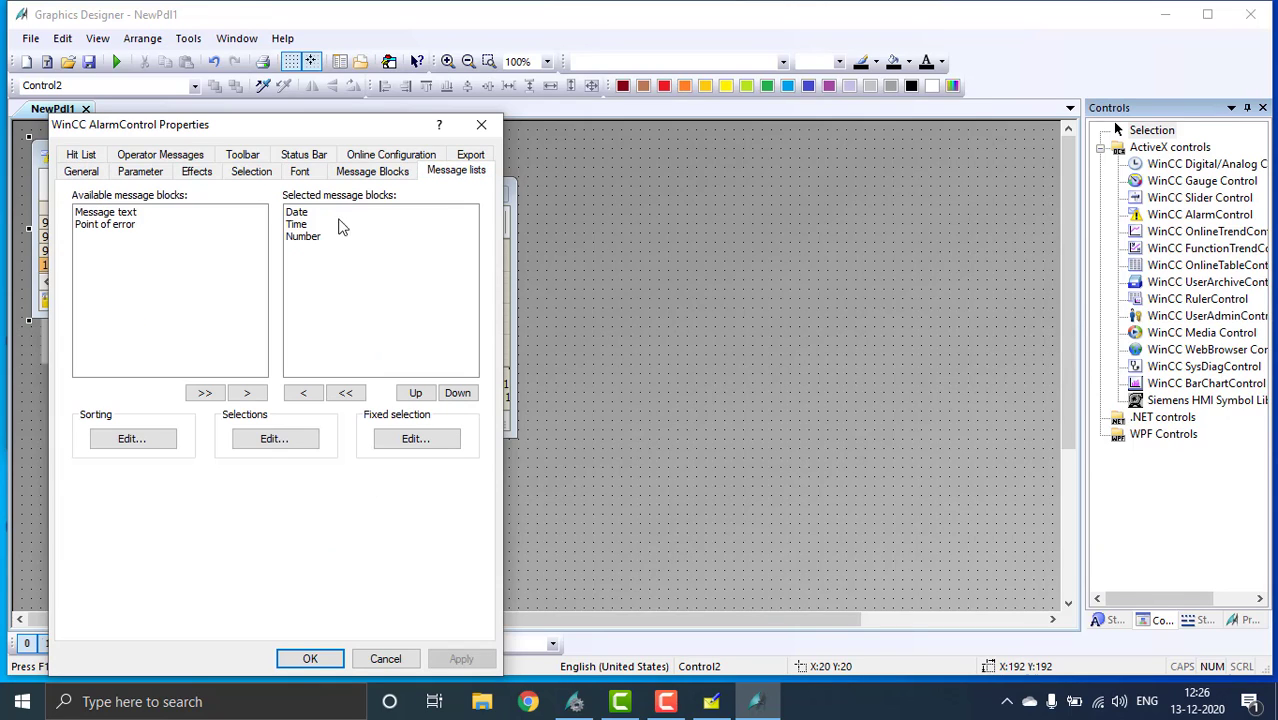
left_click(204, 393)
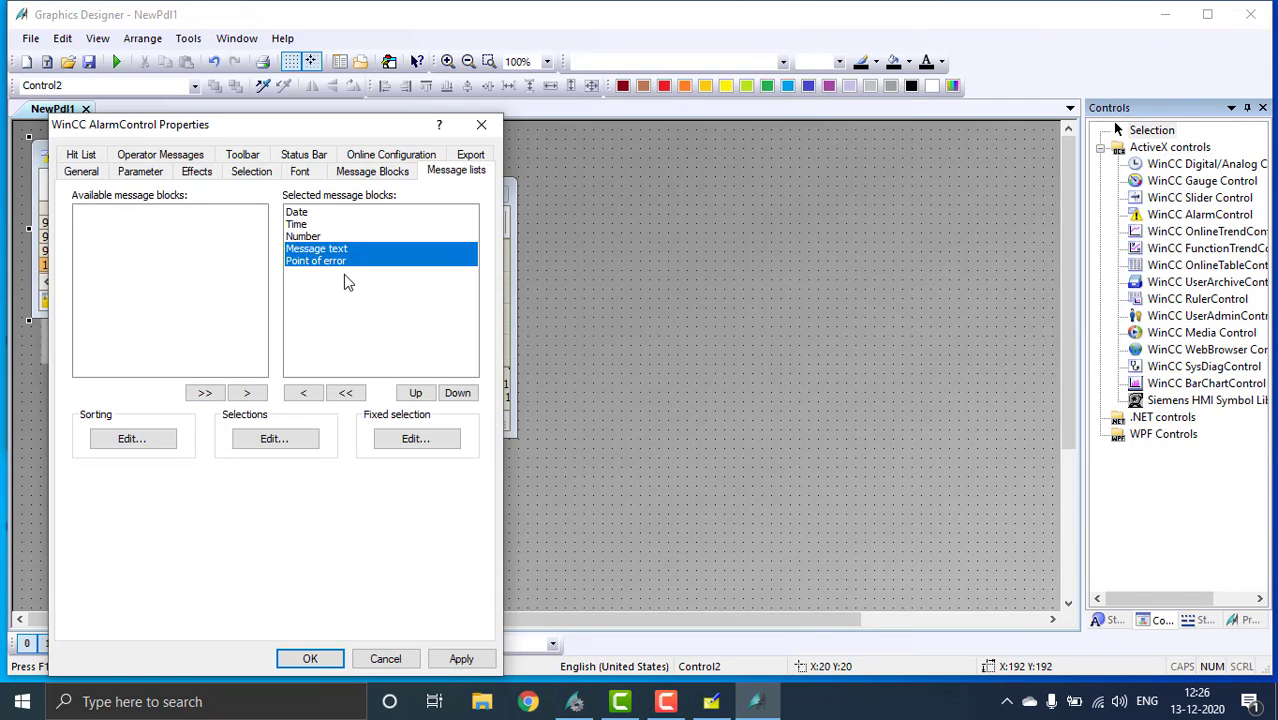
left_click(310, 657)
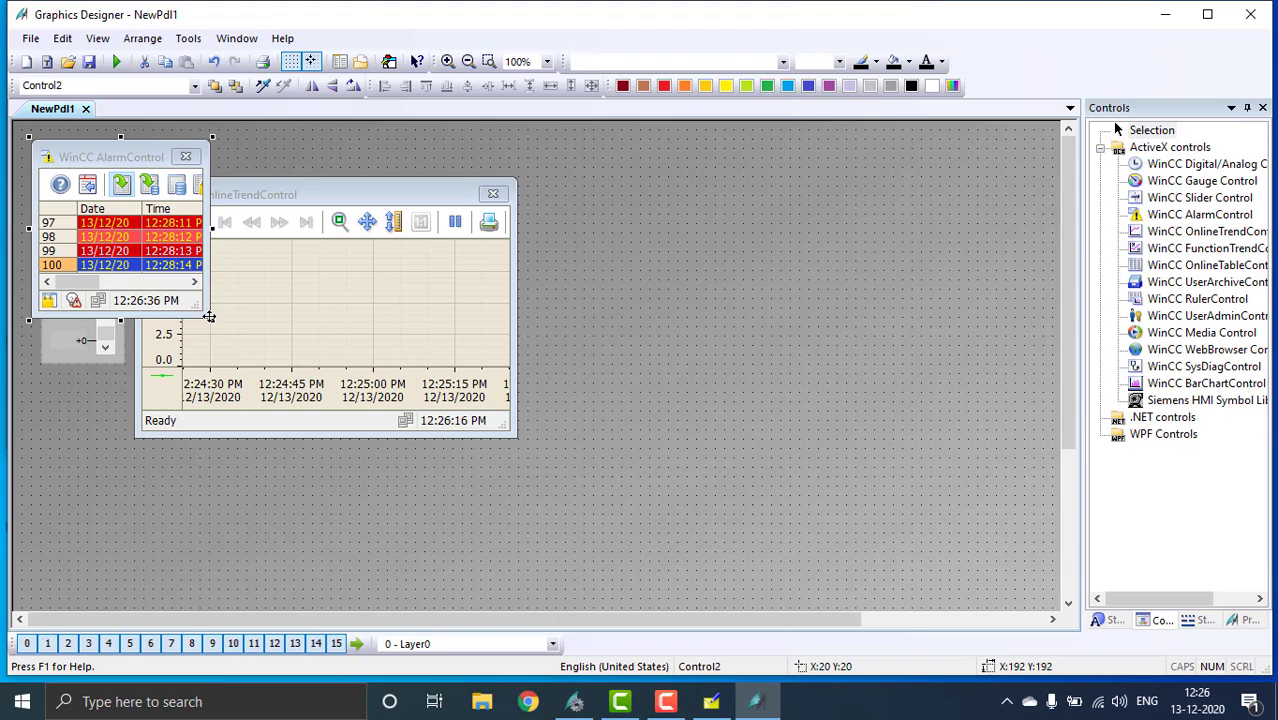
- Enlarge the AlarmControl to show more columns and move it right of the trend control
left_click_drag(212, 319, 556, 431)
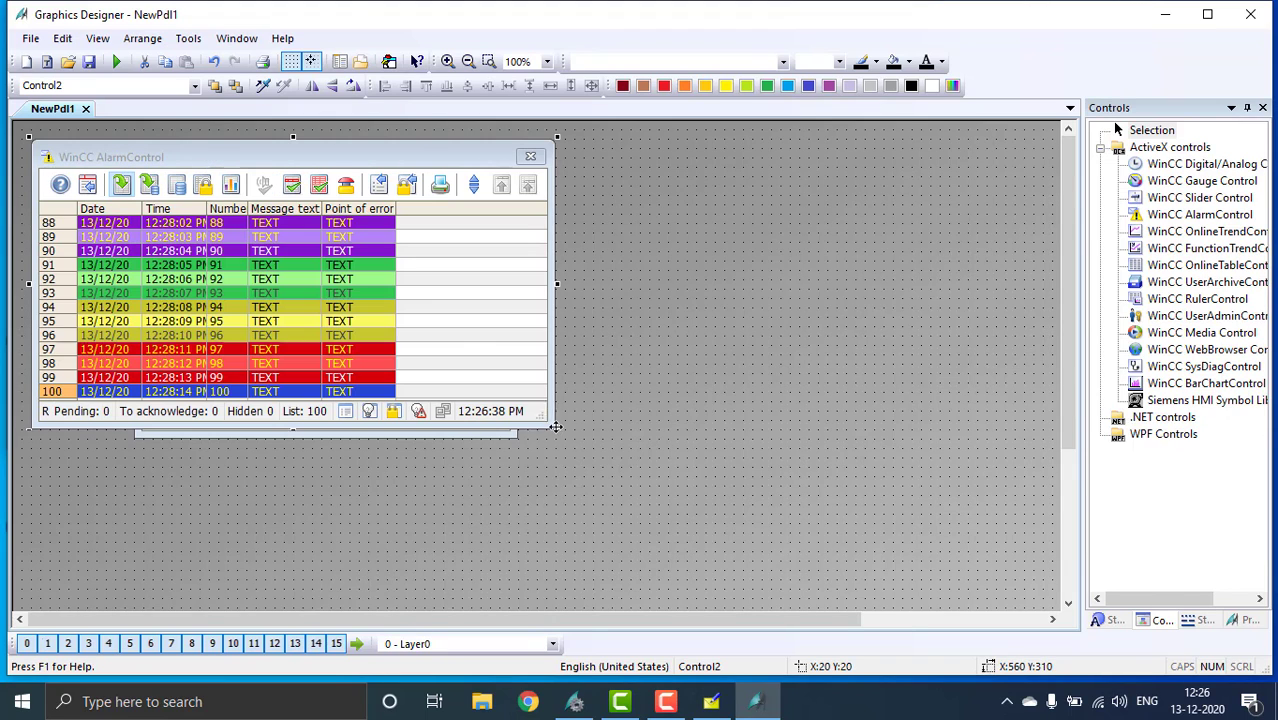
left_click_drag(338, 148, 826, 185)
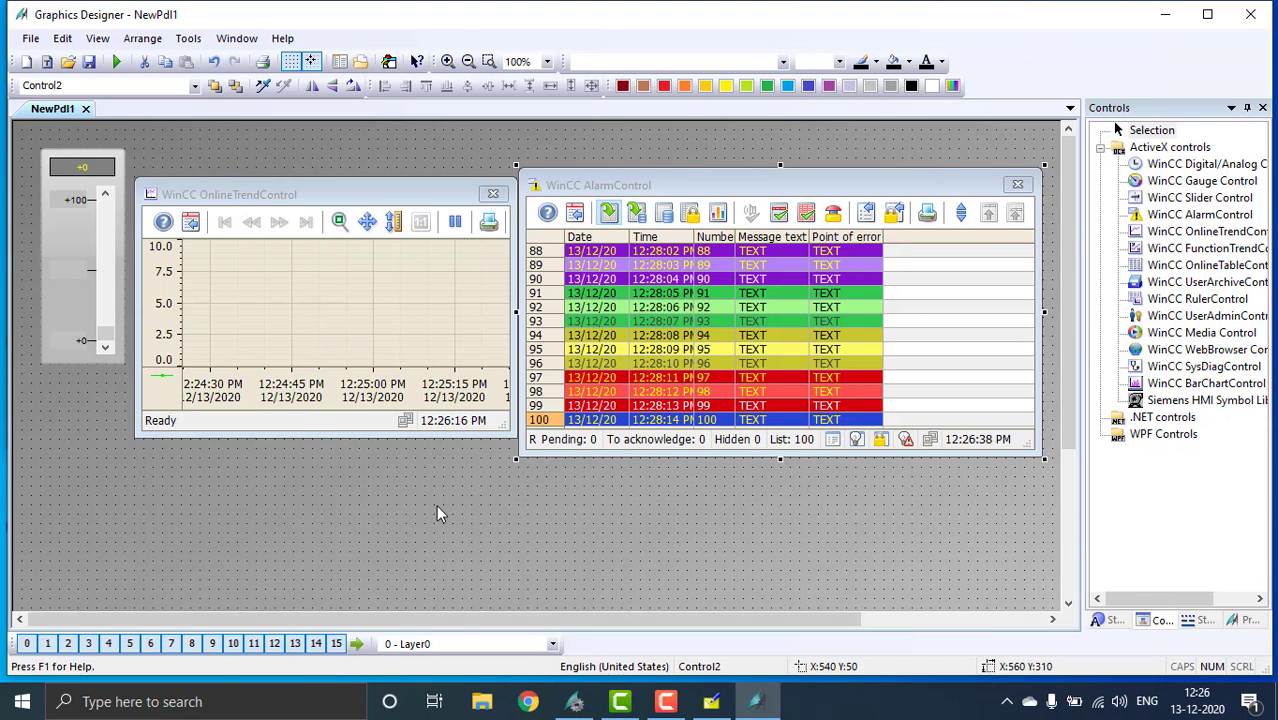
- Save the picture as NewPdl1 and launch it in WinCC Runtime
left_click(117, 63)
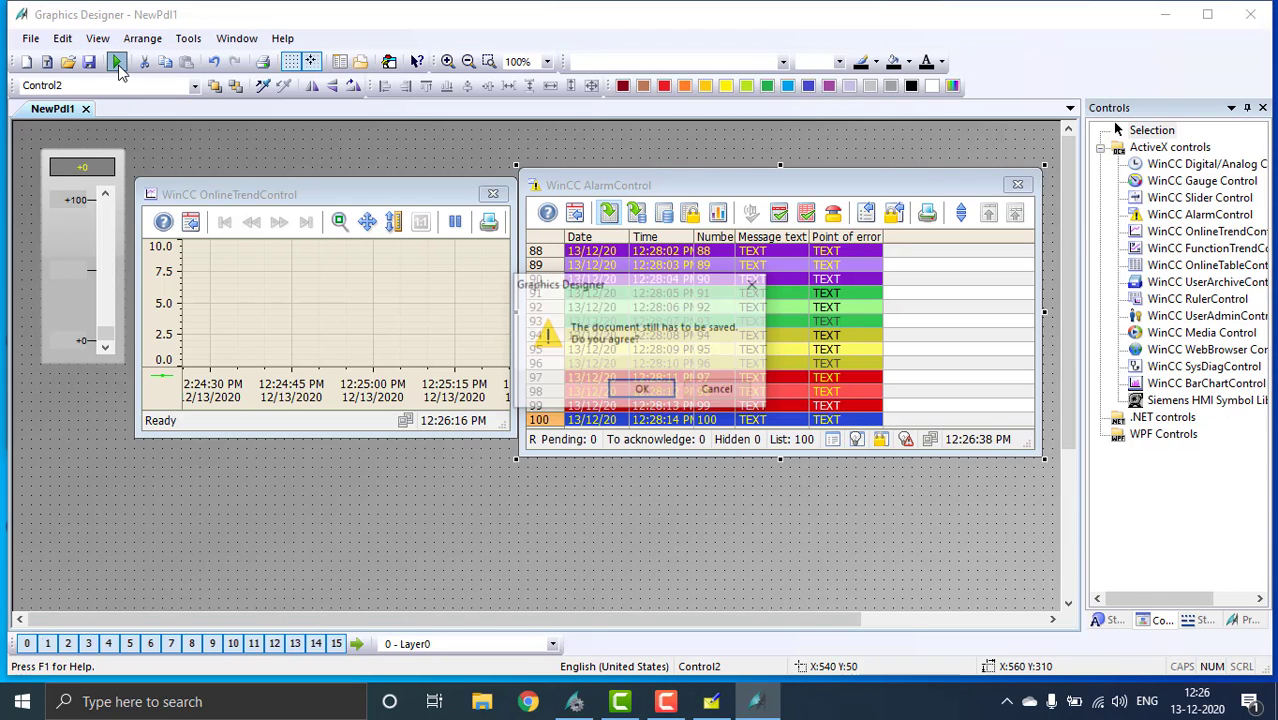
left_click(642, 390)
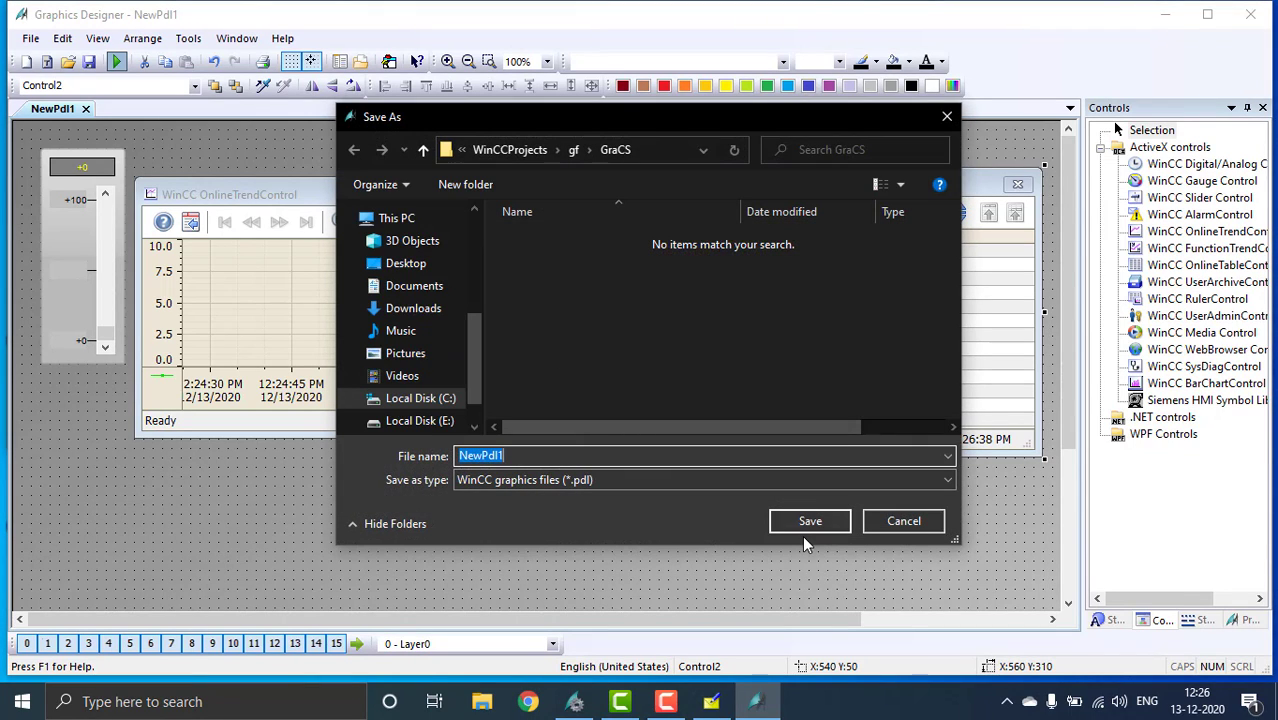
left_click(804, 527)
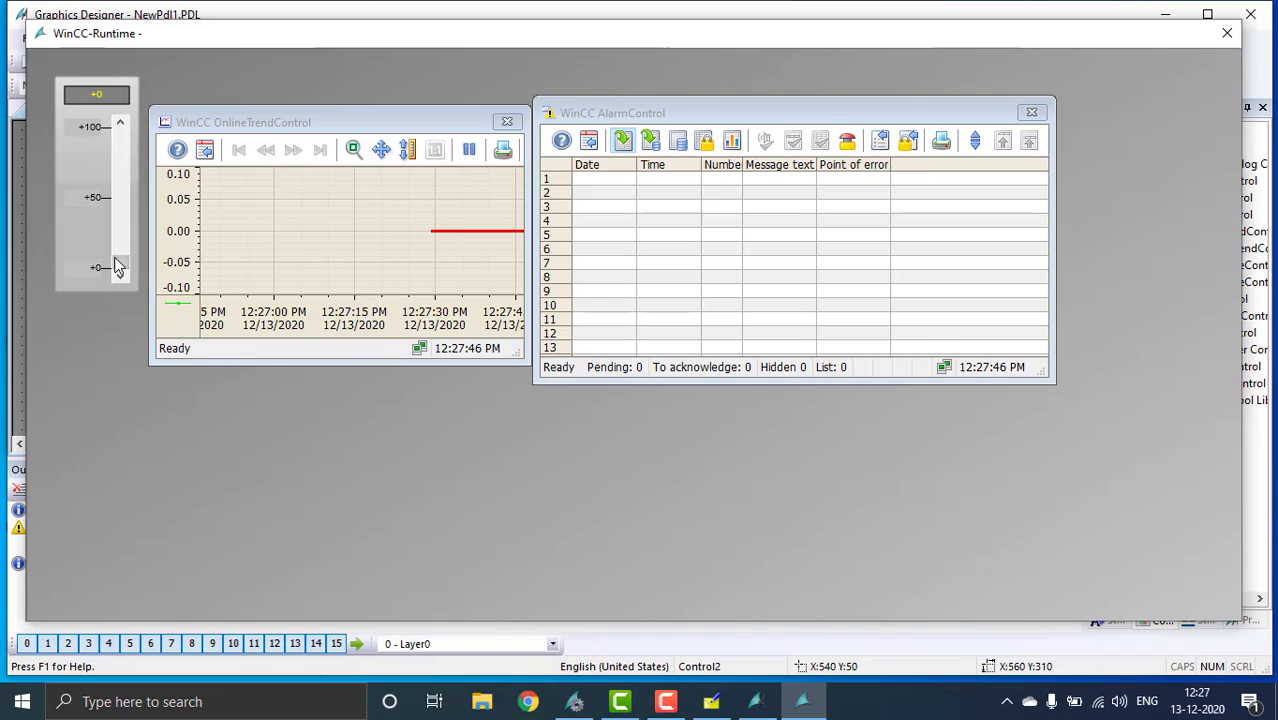
- Raise the slider to 20, then to 100, so the trend climbs and a high alarm appears
left_click_drag(117, 264, 119, 238)
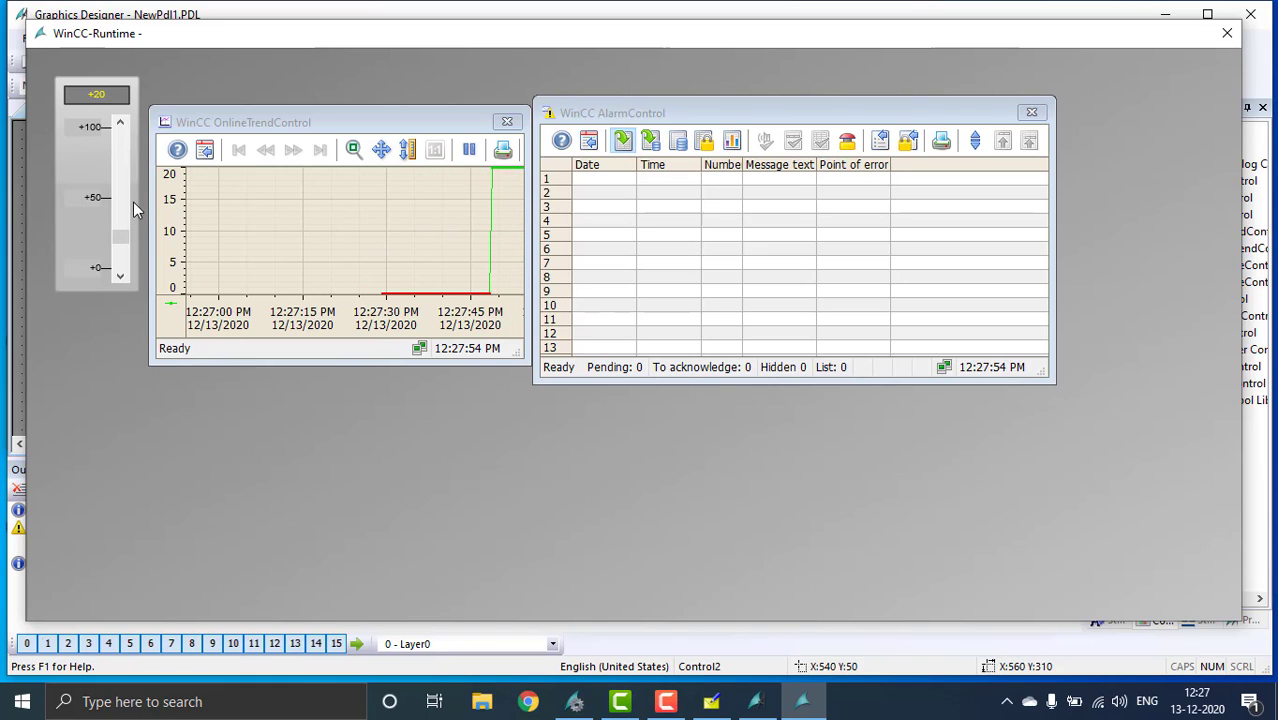
left_click_drag(129, 233, 112, 117)
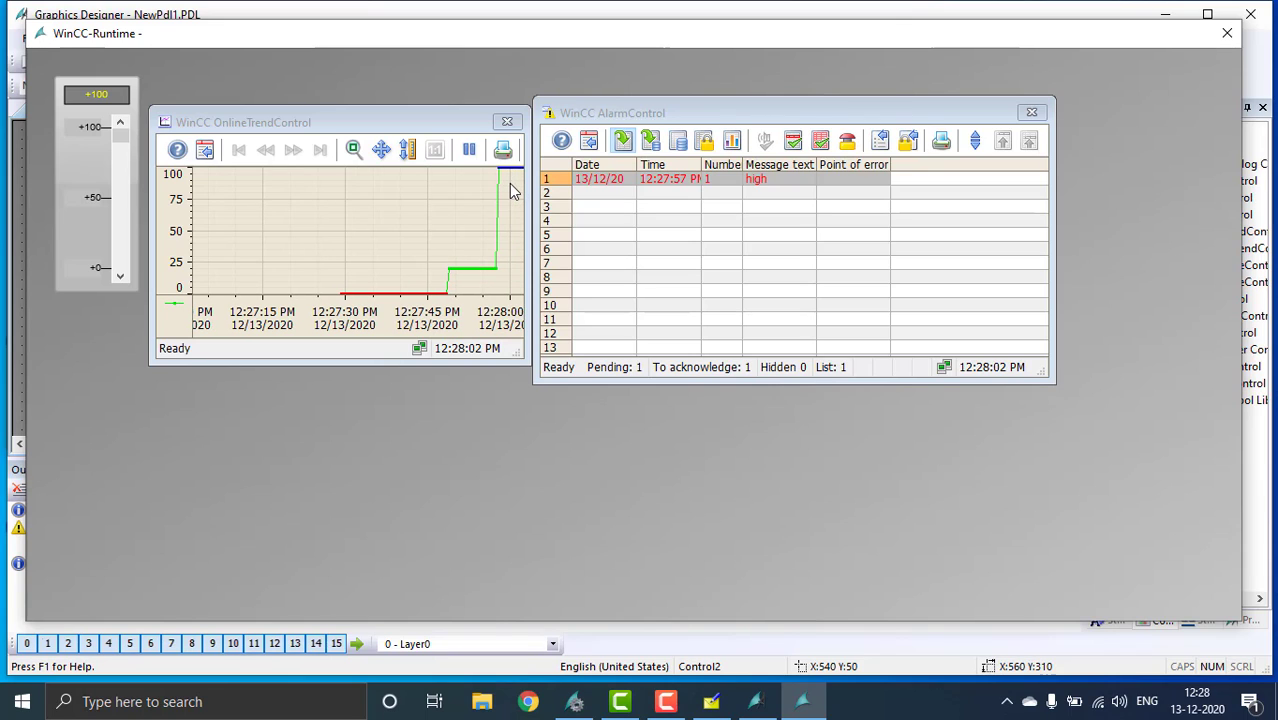
- Acknowledge the high alarm and lower the slider to about 29 to trigger a low alarm
left_click(796, 142)
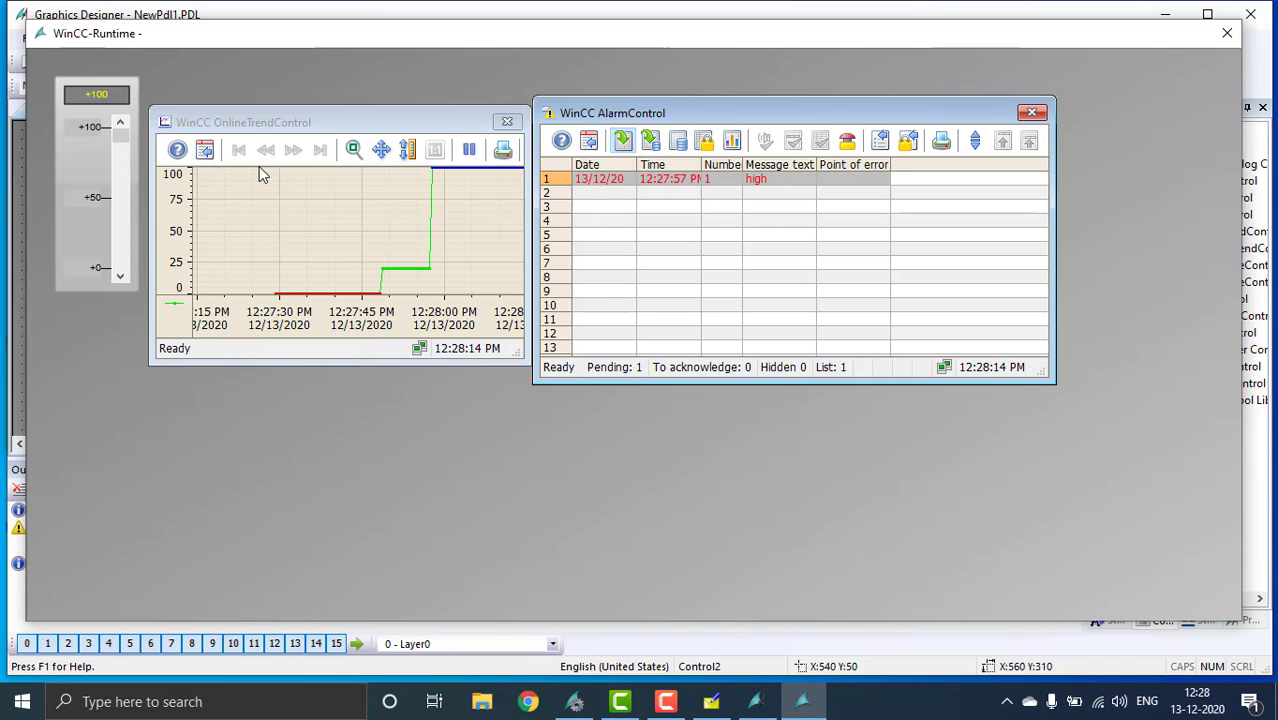
left_click(120, 137)
left_click_drag(121, 143, 123, 245)
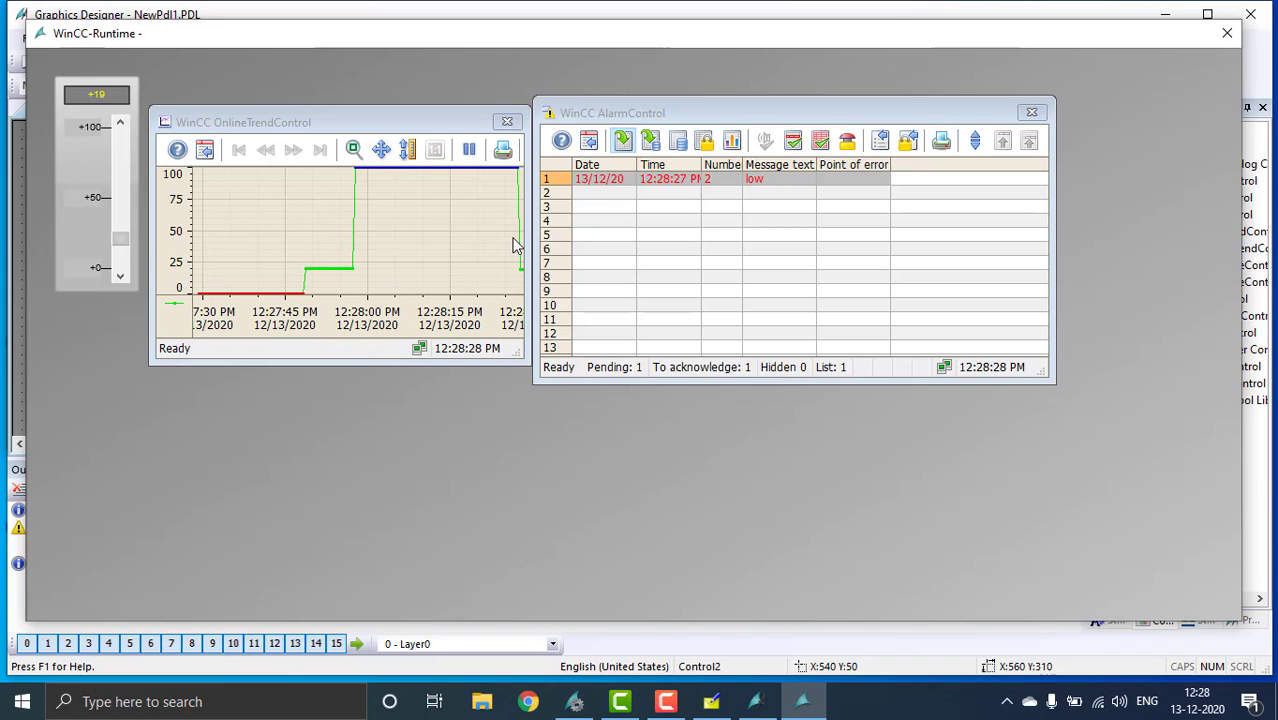
- Group-acknowledge the pending alarms and raise the slider back to 100
left_click(822, 142)
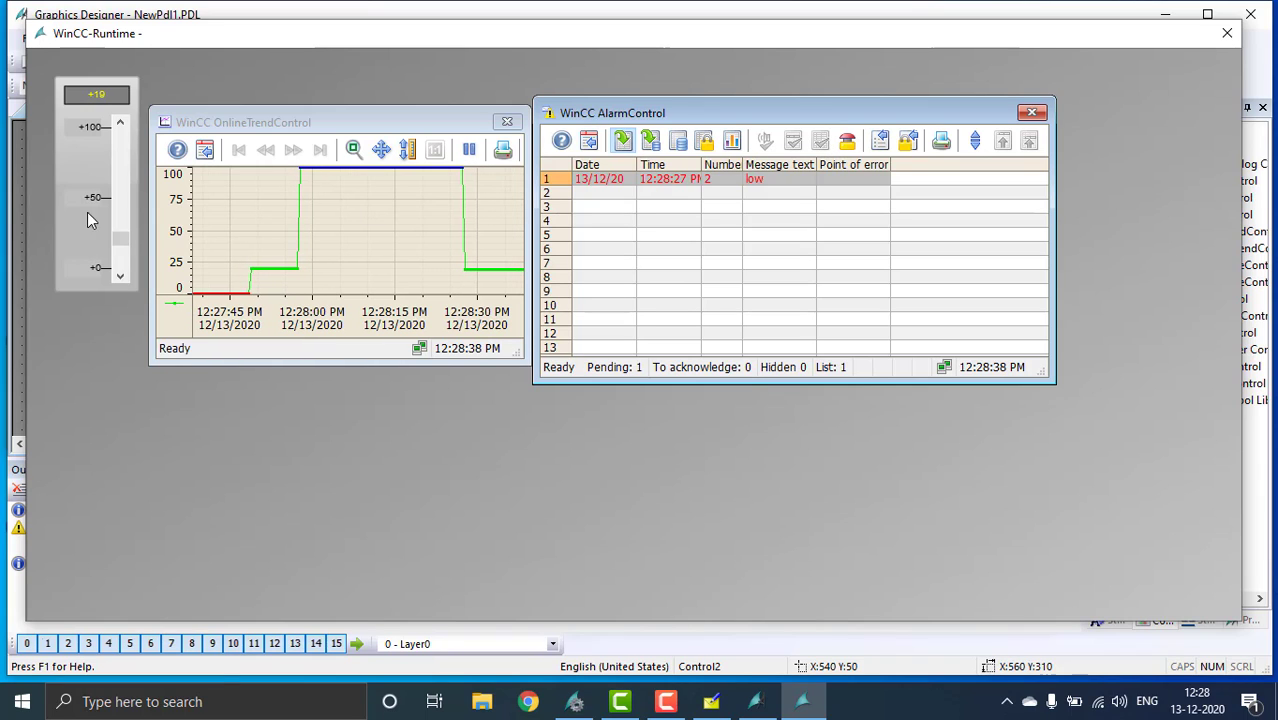
left_click_drag(120, 240, 117, 167)
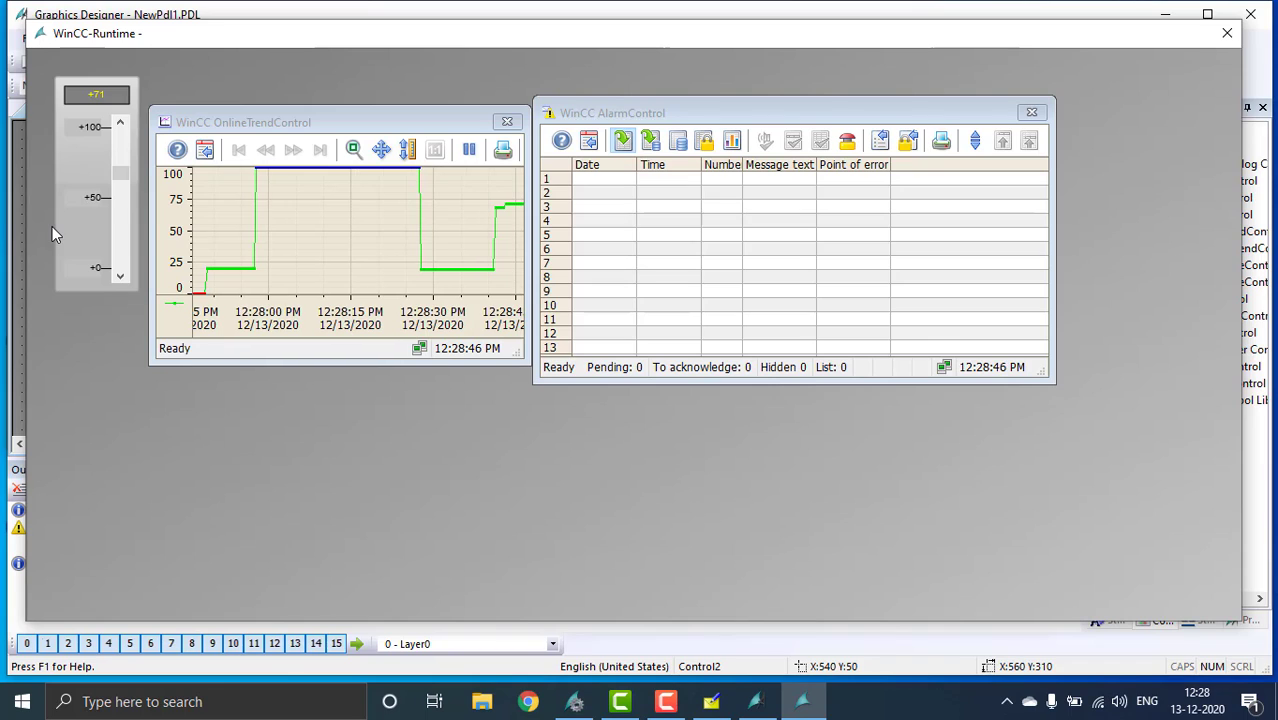
left_click_drag(120, 176, 121, 128)
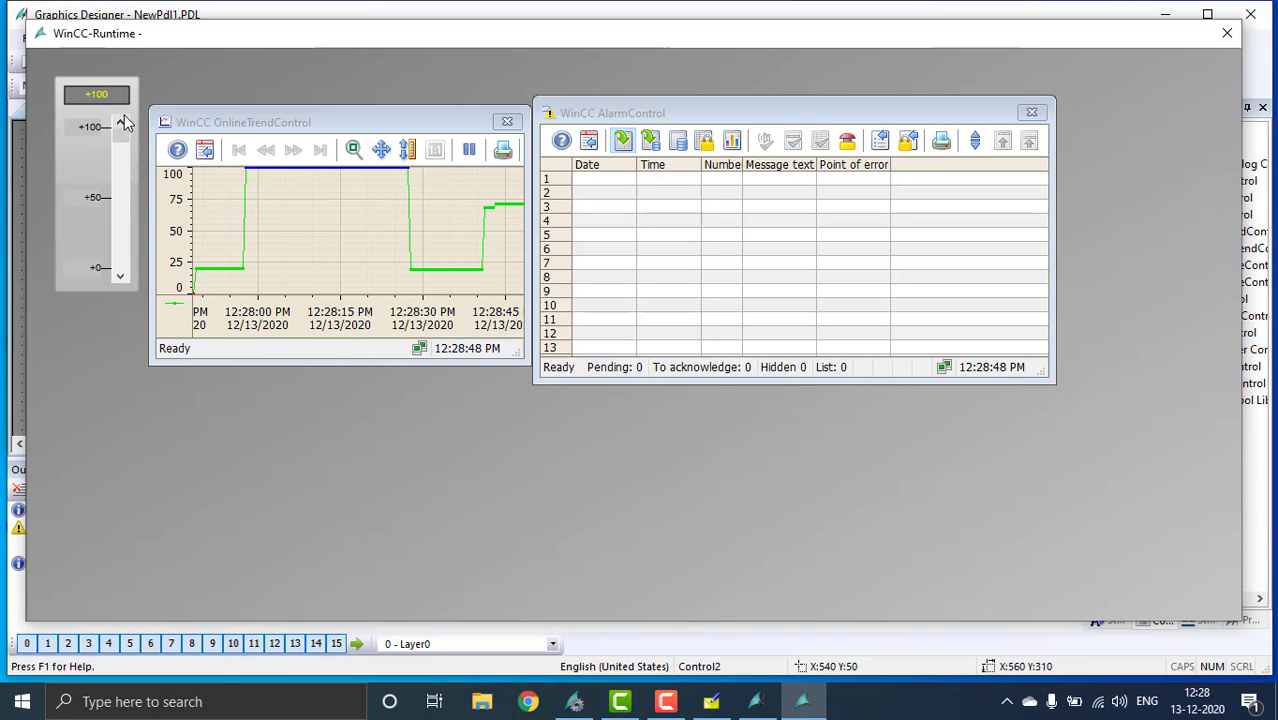